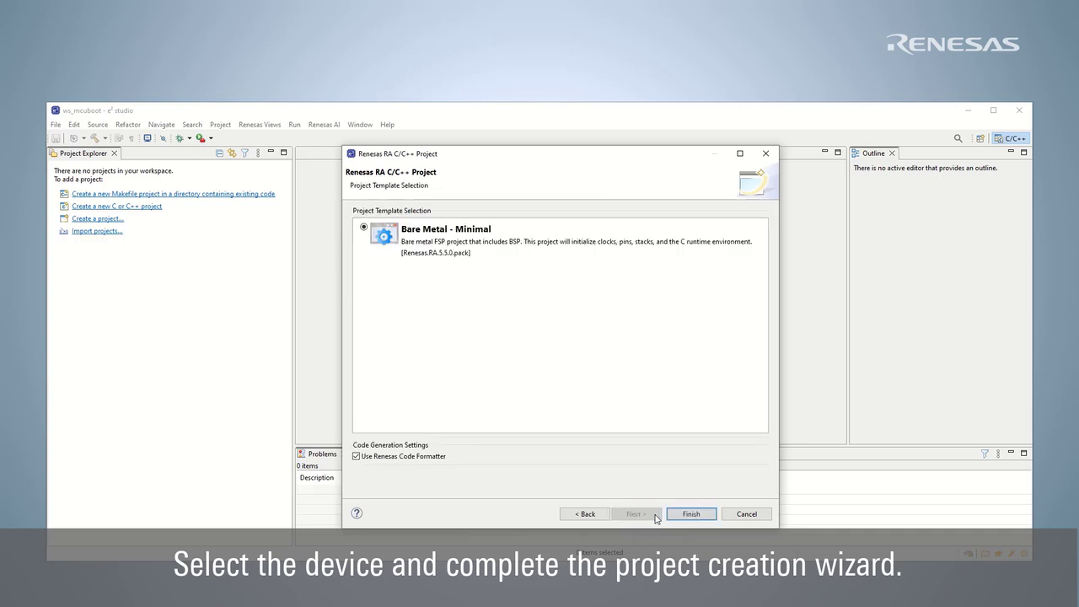
# Complete the wizard to create the mcuboot project for R7FA6M5BH3CFC with FSP 5.5.0.
pyautogui.click(677, 515)
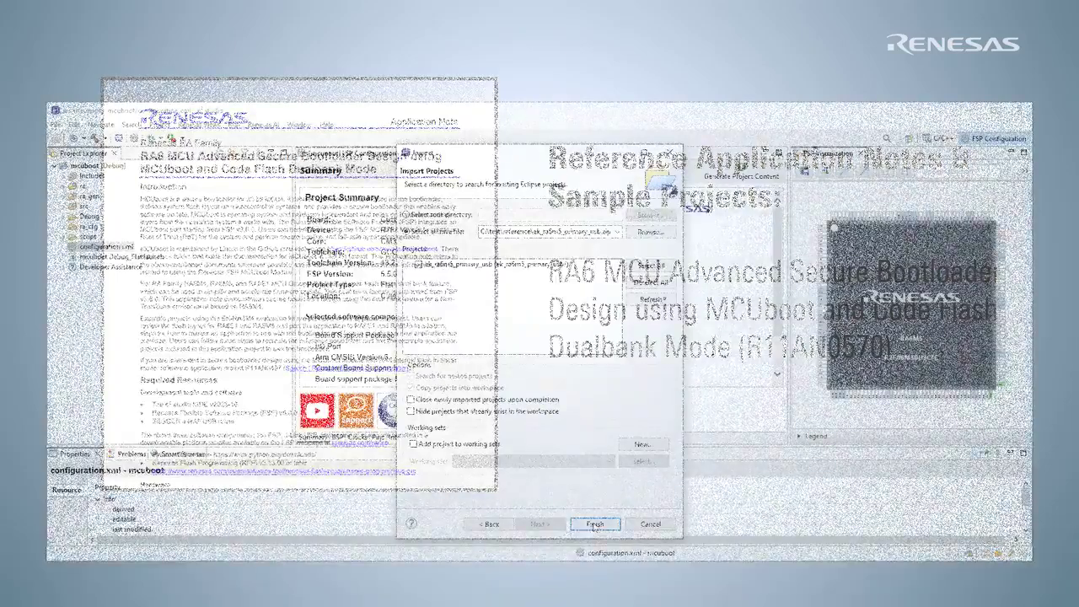
# Import ek_ra6m5_primary_usb, expand it, and open an enlarged OTA Workflow (QE) view.
pyautogui.click(597, 524)
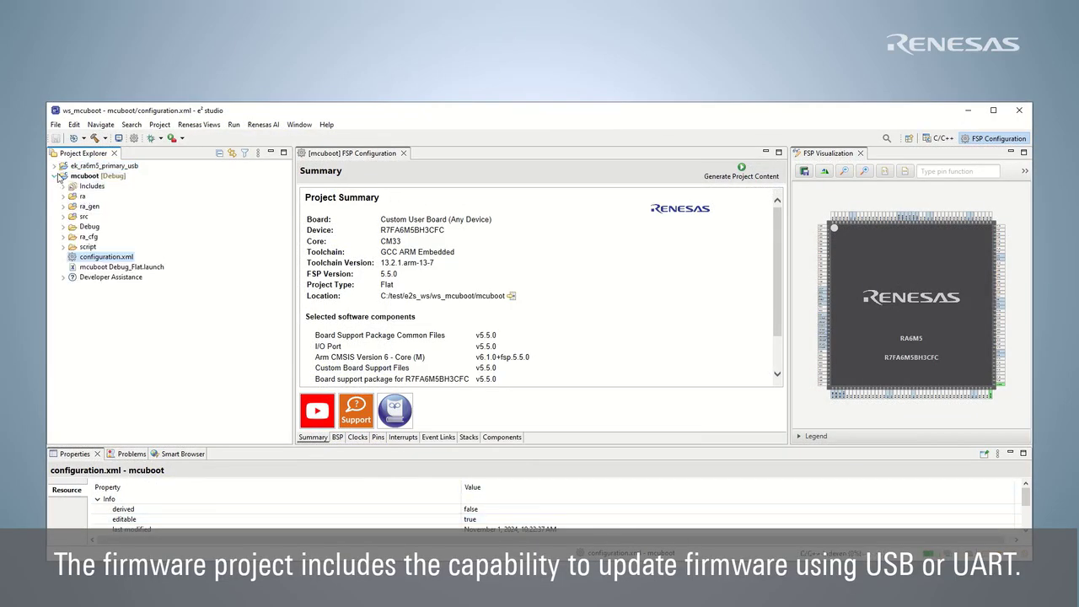
pyautogui.click(55, 167)
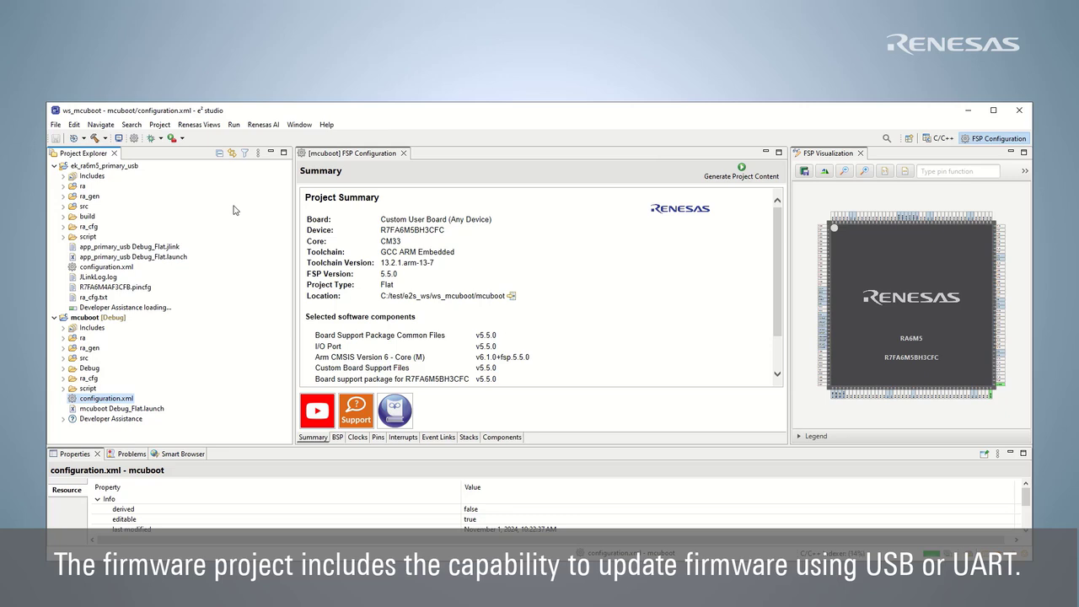
pyautogui.click(199, 126)
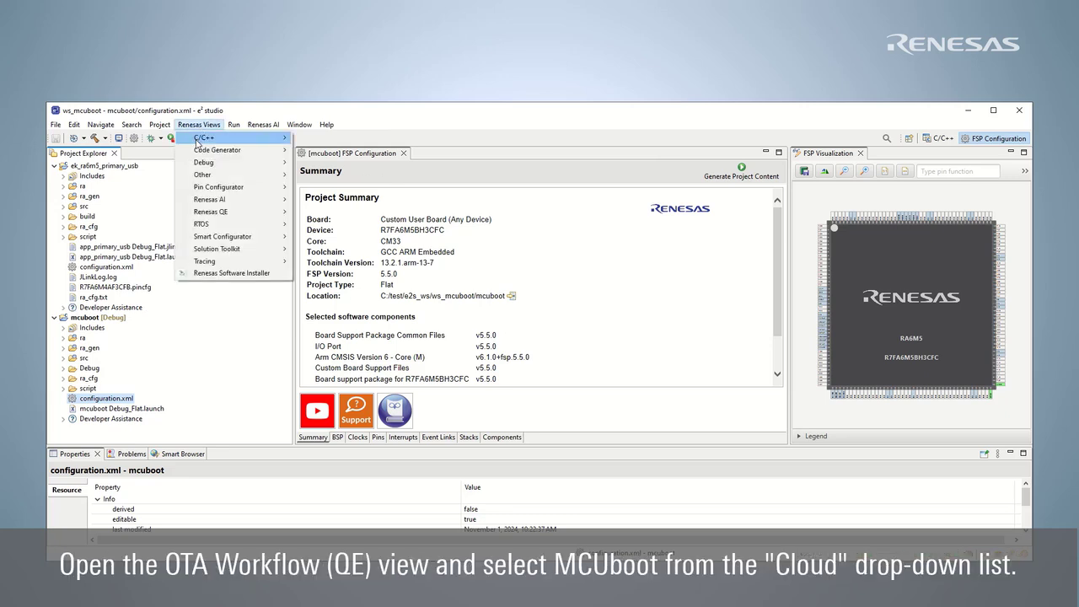
pyautogui.moveTo(232, 214)
pyautogui.click(361, 226)
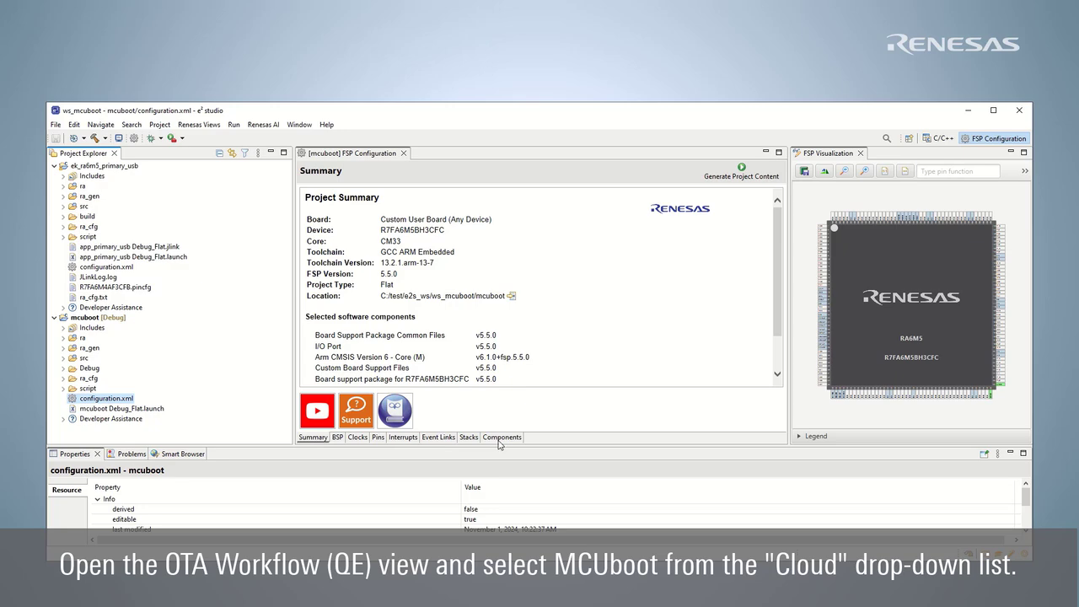
pyautogui.moveTo(499, 446); pyautogui.dragTo(526, 197)
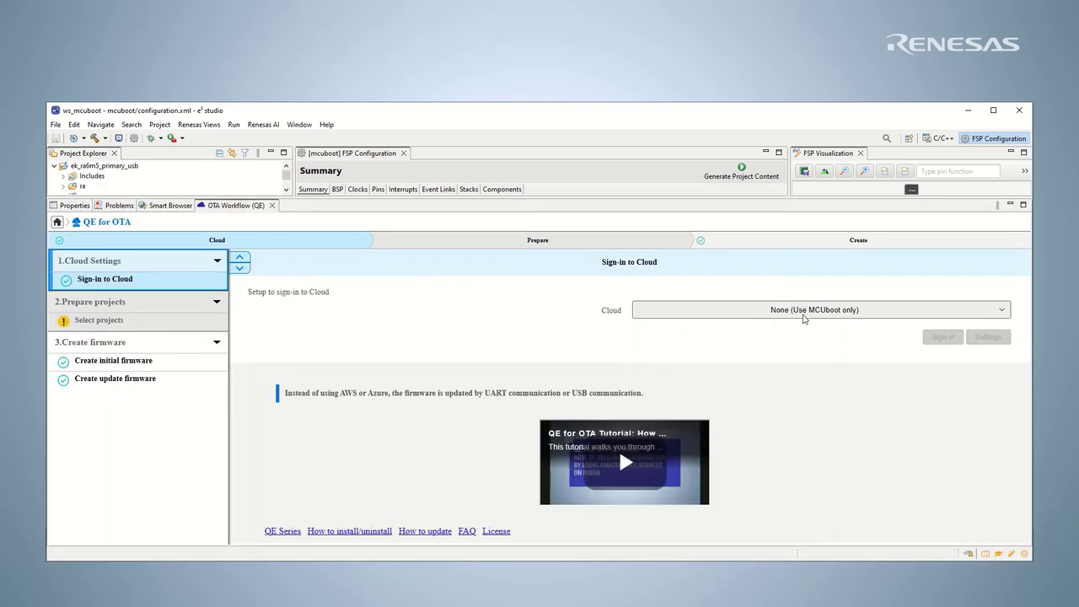
# Choose Cloud None (Use MCUboot only), boot loader mcuboot, and firmware ek_ra6m5_primary_usb.
pyautogui.click(803, 314)
pyautogui.click(824, 355)
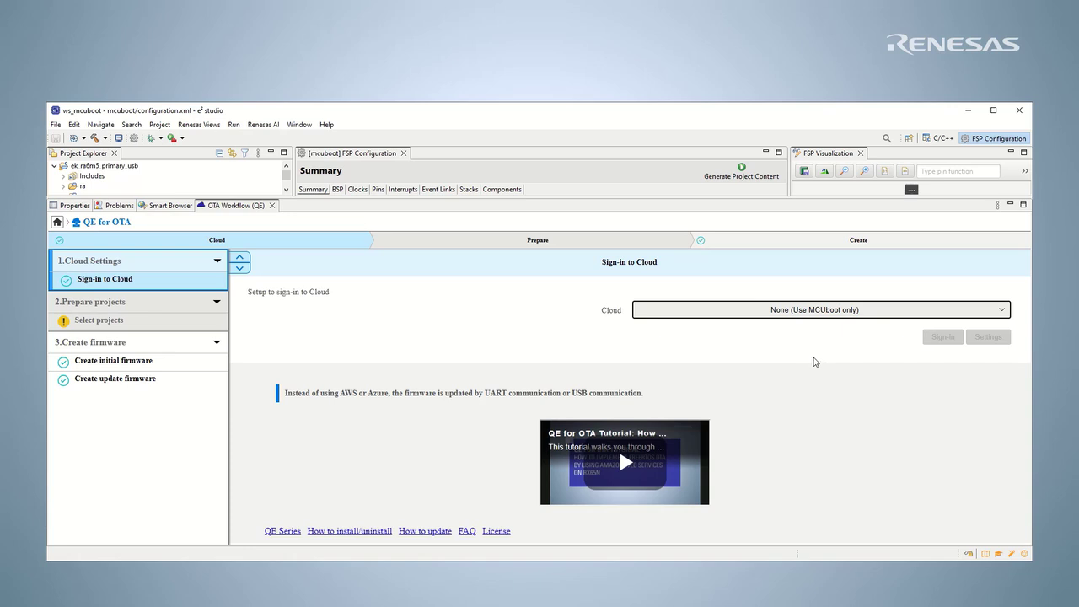
pyautogui.click(103, 322)
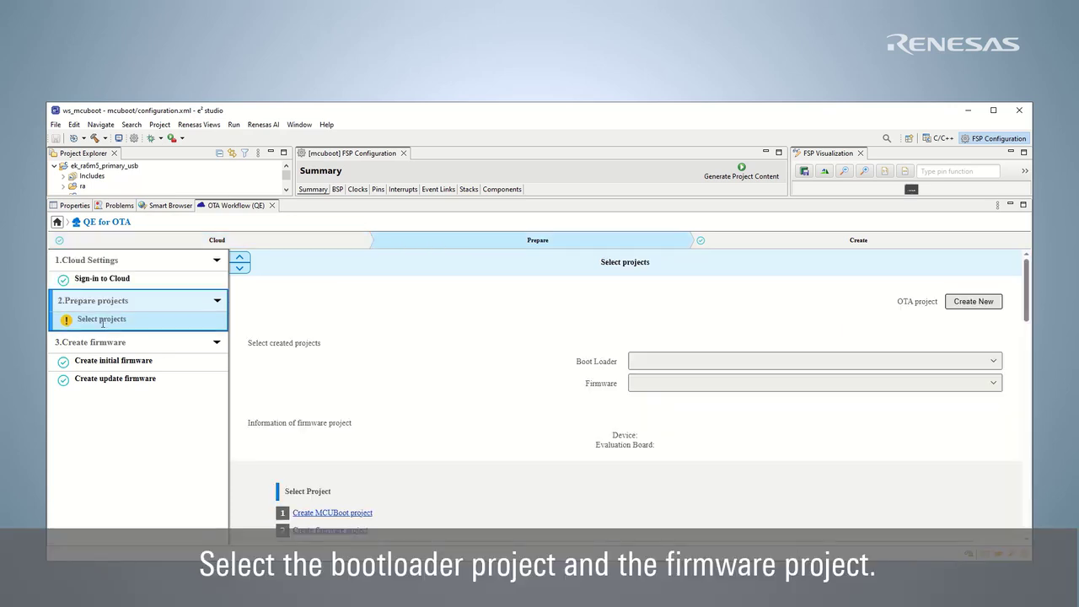
pyautogui.click(788, 366)
pyautogui.click(830, 408)
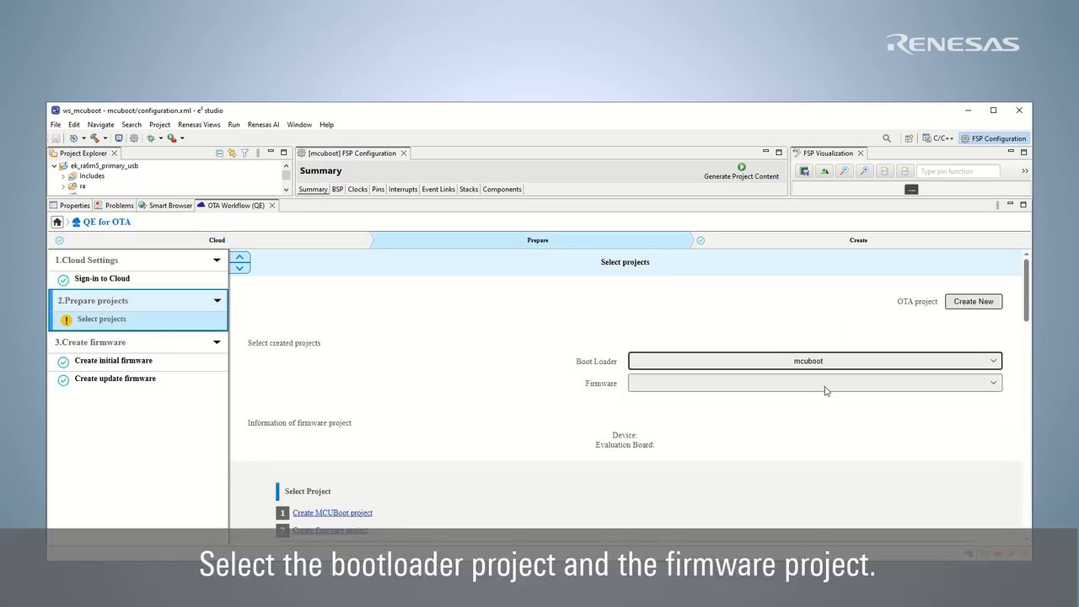
pyautogui.click(826, 385)
pyautogui.click(833, 414)
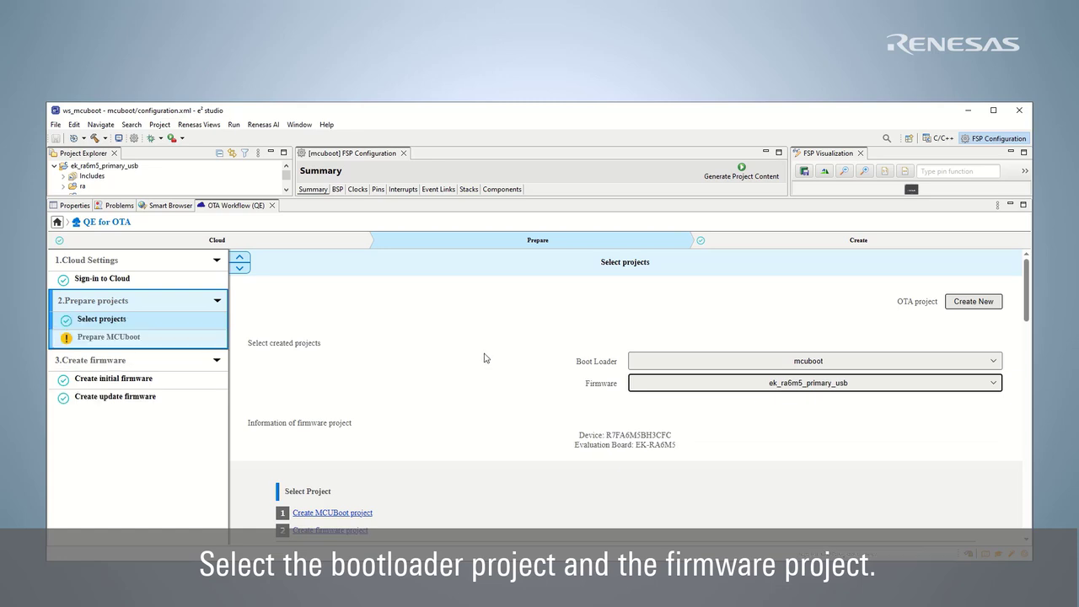
# Open Prepare MCUboot and jump to the 'Change the stack size and heap size' instructions.
pyautogui.click(101, 336)
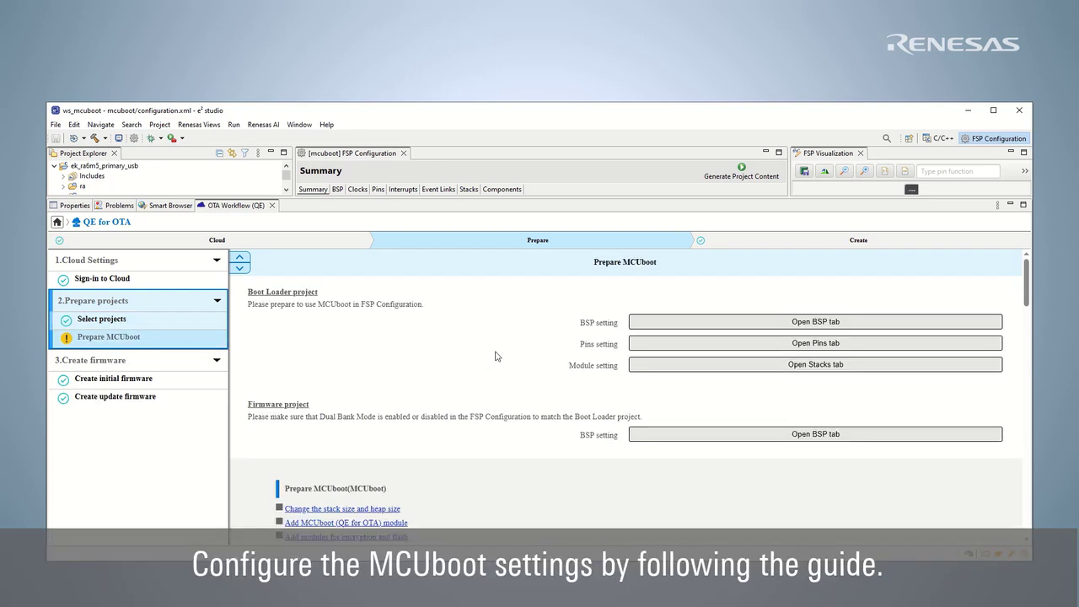
pyautogui.scroll(-3, 500, 344)
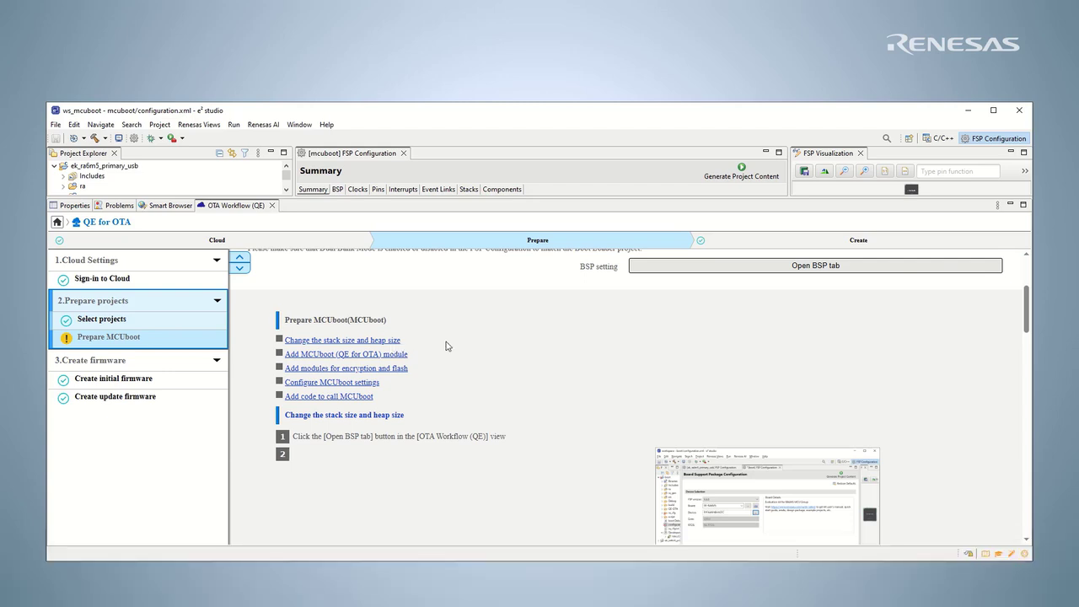
pyautogui.click(371, 344)
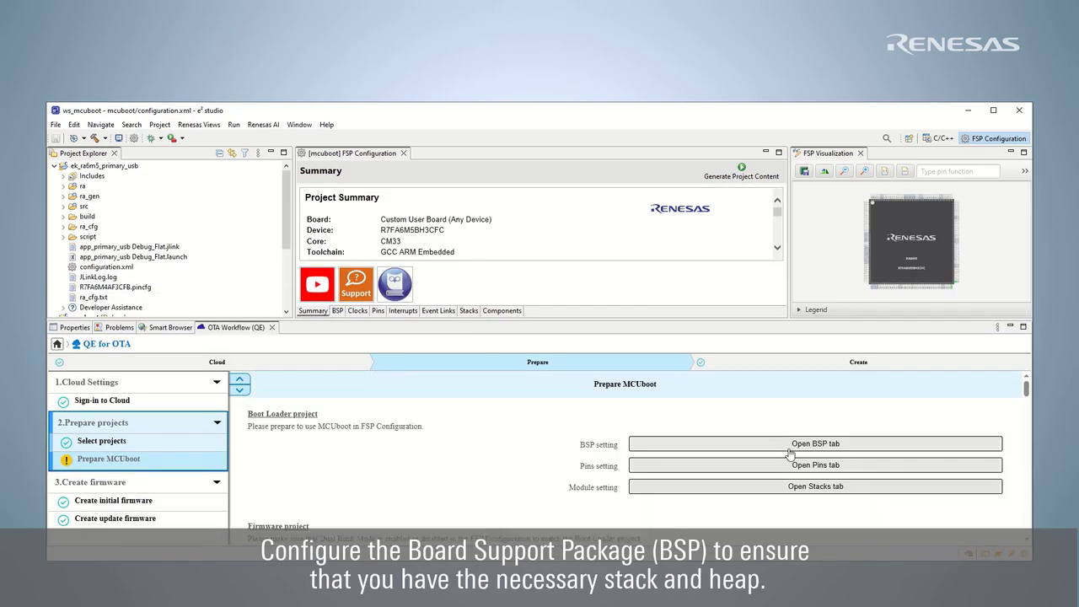
# In mcuboot's BSP RA Common properties, set Main stack size and Heap size to 0x1000.
pyautogui.click(792, 449)
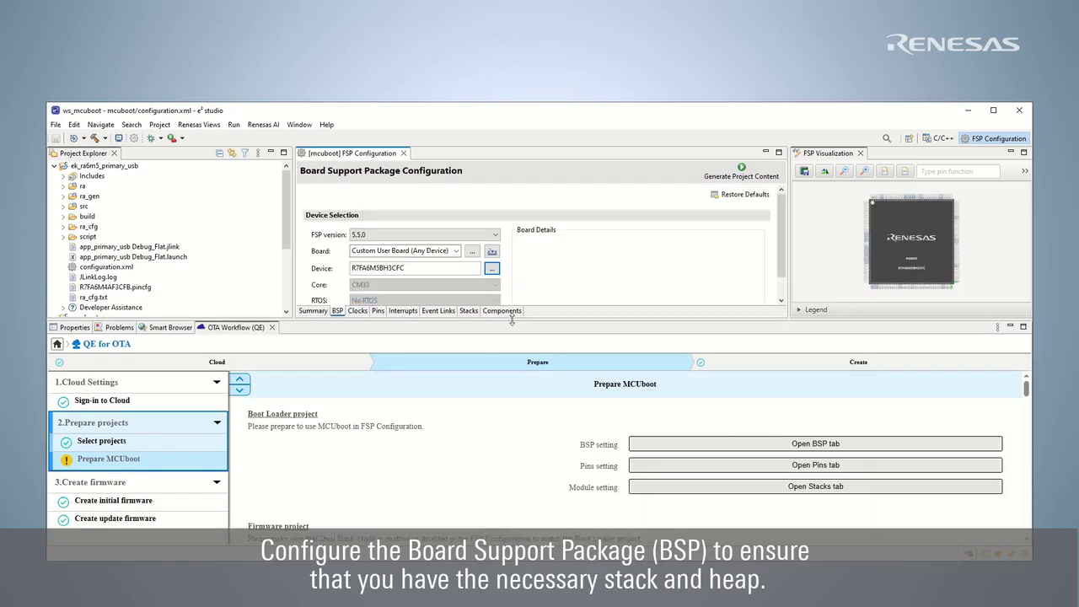
pyautogui.moveTo(512, 320); pyautogui.dragTo(511, 378)
pyautogui.click(70, 384)
pyautogui.scroll(-3, 273, 470)
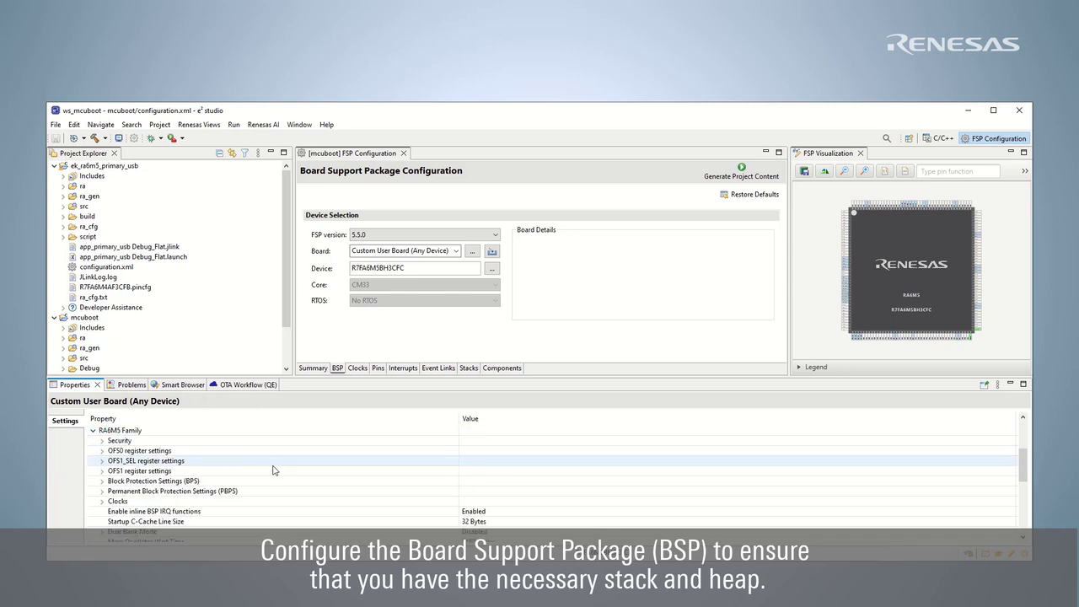
pyautogui.scroll(-5, 273, 470)
pyautogui.click(482, 441)
pyautogui.write('0x1')
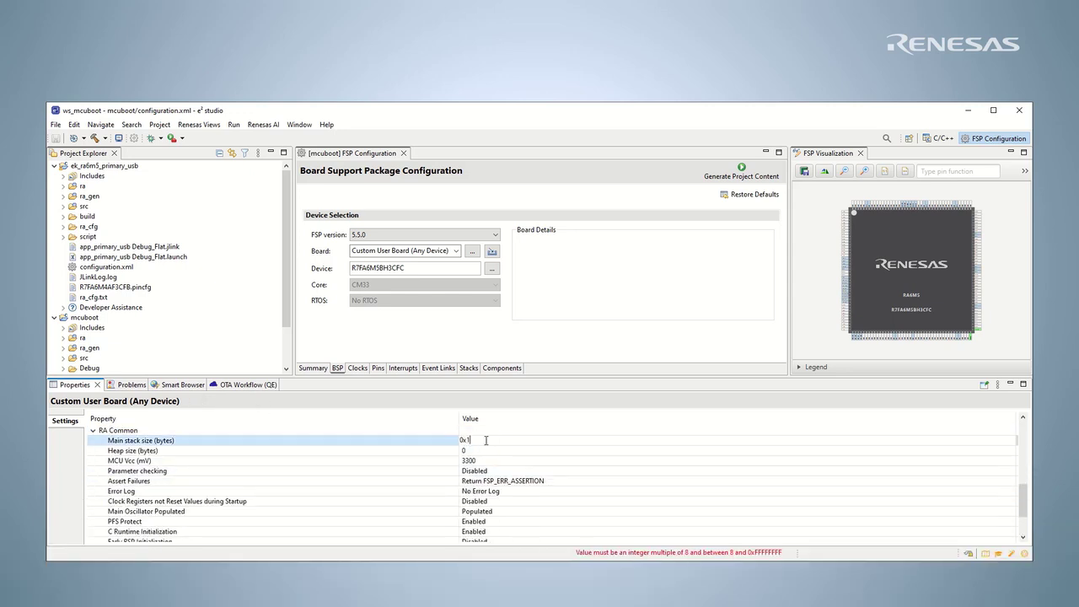
pyautogui.write('000')
pyautogui.press('Return')
pyautogui.click(477, 452)
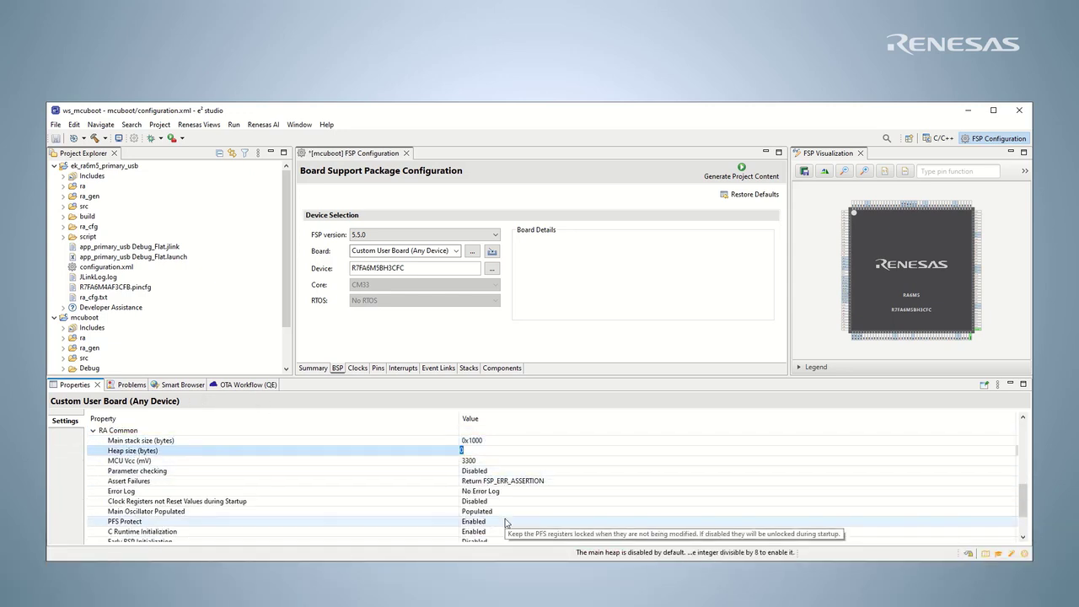
pyautogui.write('0x1000')
pyautogui.press('Return')
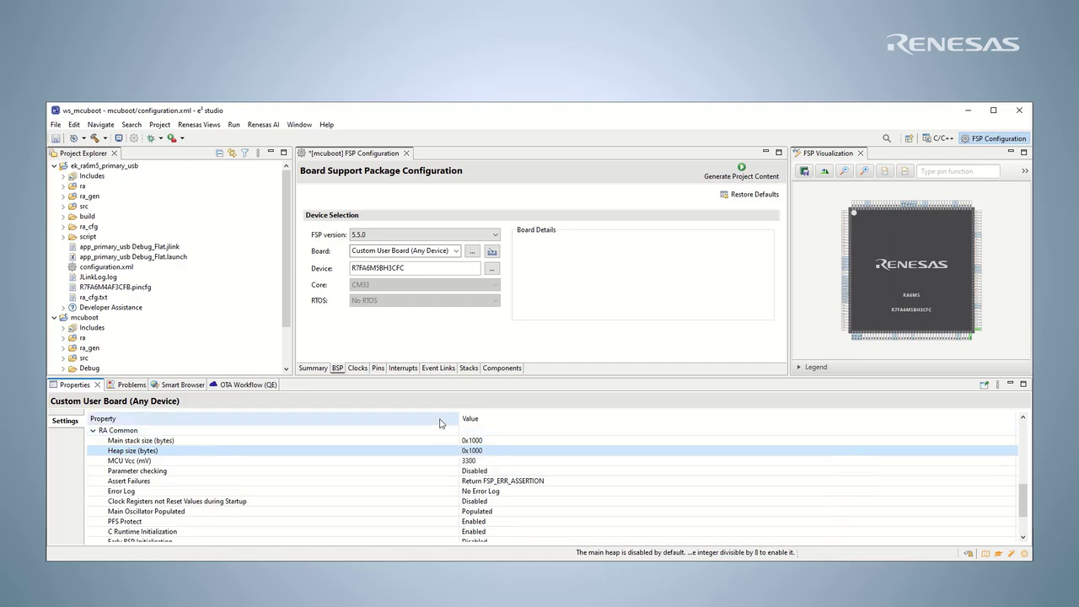
# Return to the enlarged OTA Workflow guide and show the Add MCUboot module instructions.
pyautogui.click(241, 385)
pyautogui.moveTo(253, 377); pyautogui.dragTo(279, 228)
pyautogui.scroll(-4, 551, 434)
pyautogui.click(346, 333)
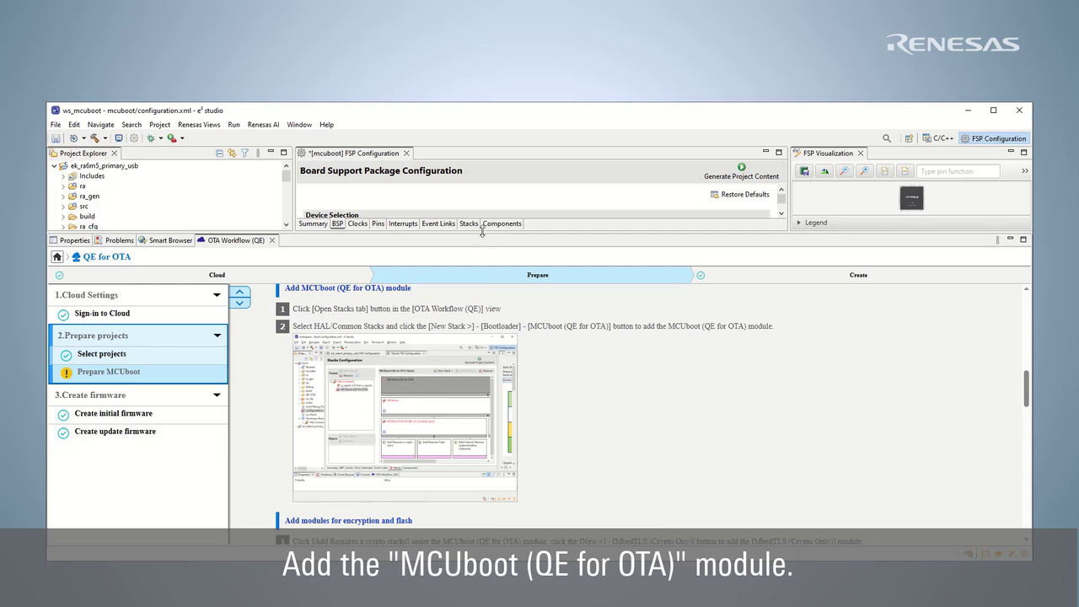
# Add the Bootloader > MCUboot (QE for OTA) stack on the Stacks page.
pyautogui.moveTo(482, 233); pyautogui.dragTo(478, 384)
pyautogui.click(469, 374)
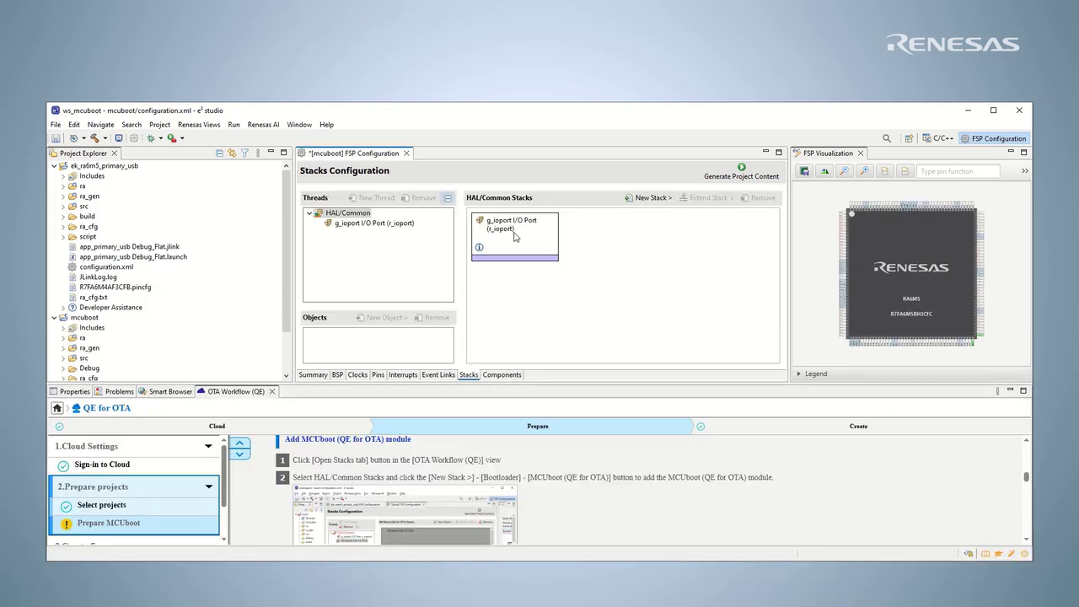
pyautogui.click(653, 198)
pyautogui.moveTo(712, 244)
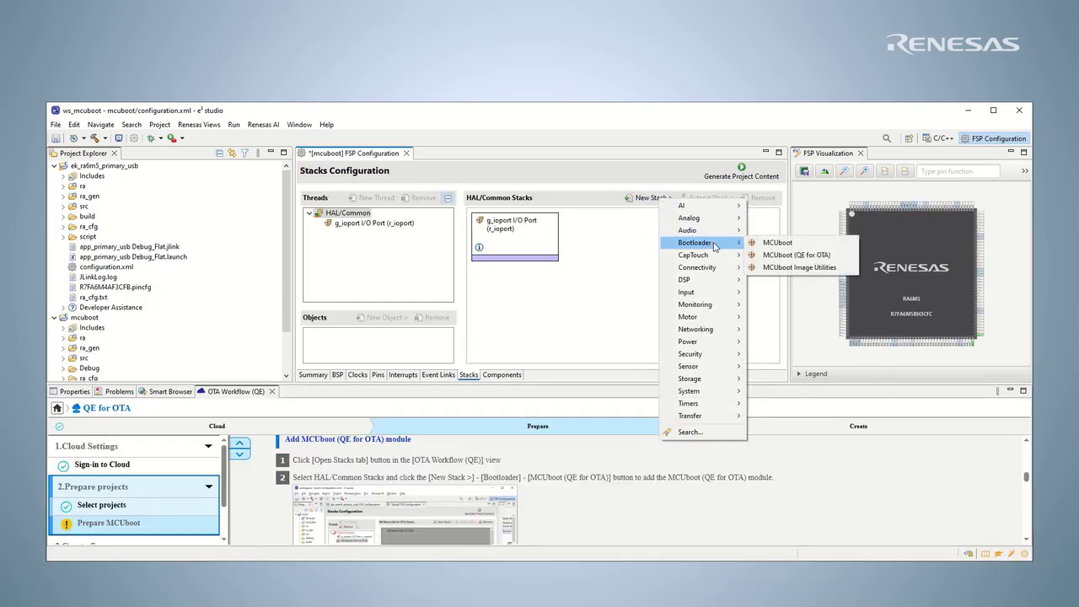
pyautogui.click(843, 258)
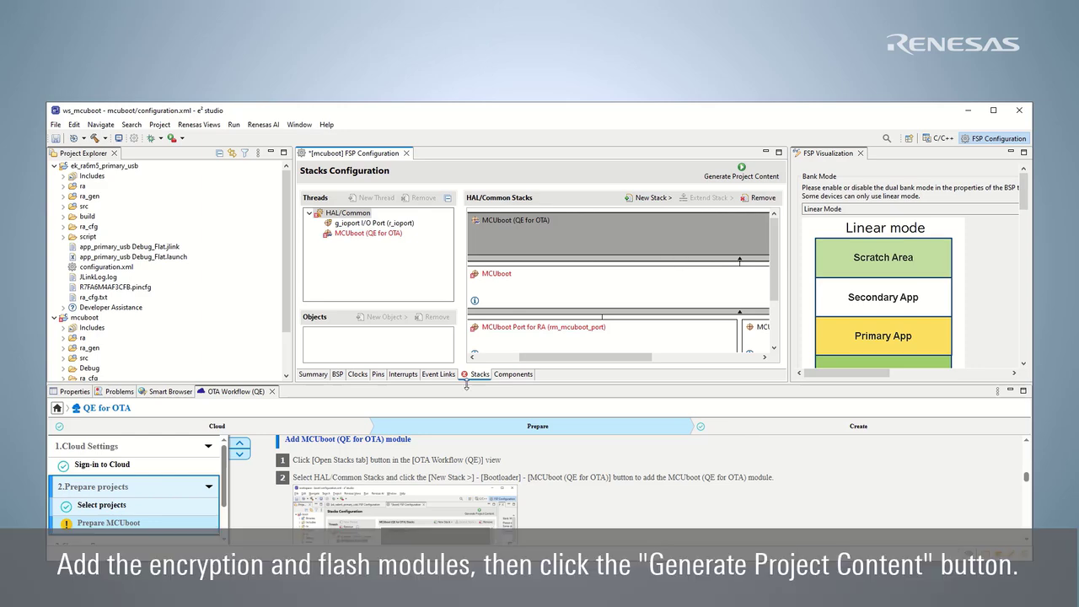
# Fill MCUboot's required slots with MbedTLS (Crypto Only) and Flash (r_flash_hp) stacks.
pyautogui.moveTo(464, 385); pyautogui.dragTo(459, 424)
pyautogui.scroll(-2, 516, 384)
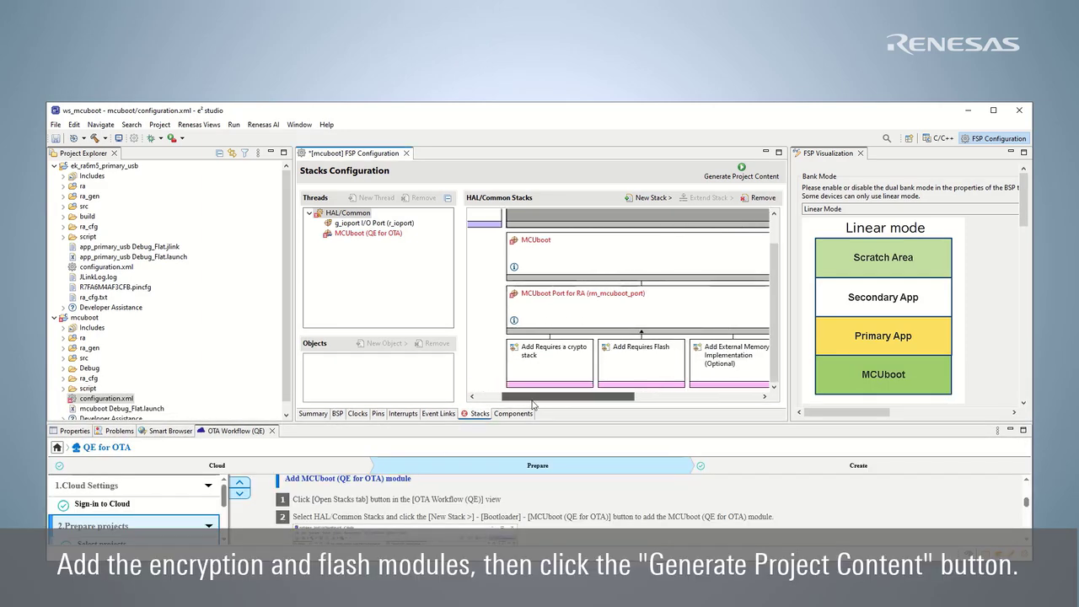
pyautogui.click(576, 371)
pyautogui.moveTo(577, 371)
pyautogui.click(654, 368)
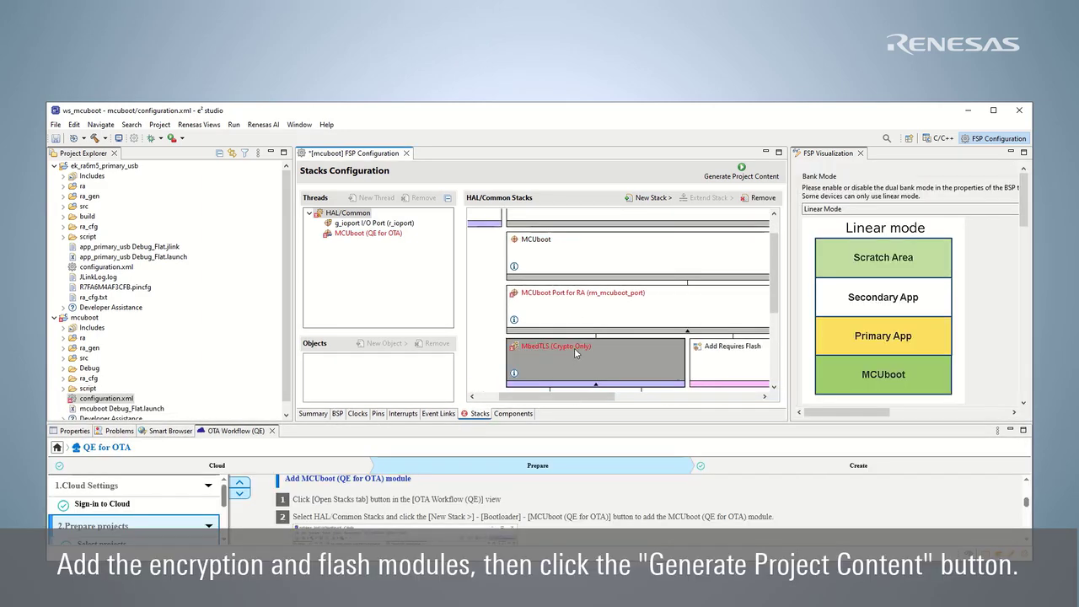
pyautogui.click(628, 330)
pyautogui.moveTo(645, 338)
pyautogui.click(701, 335)
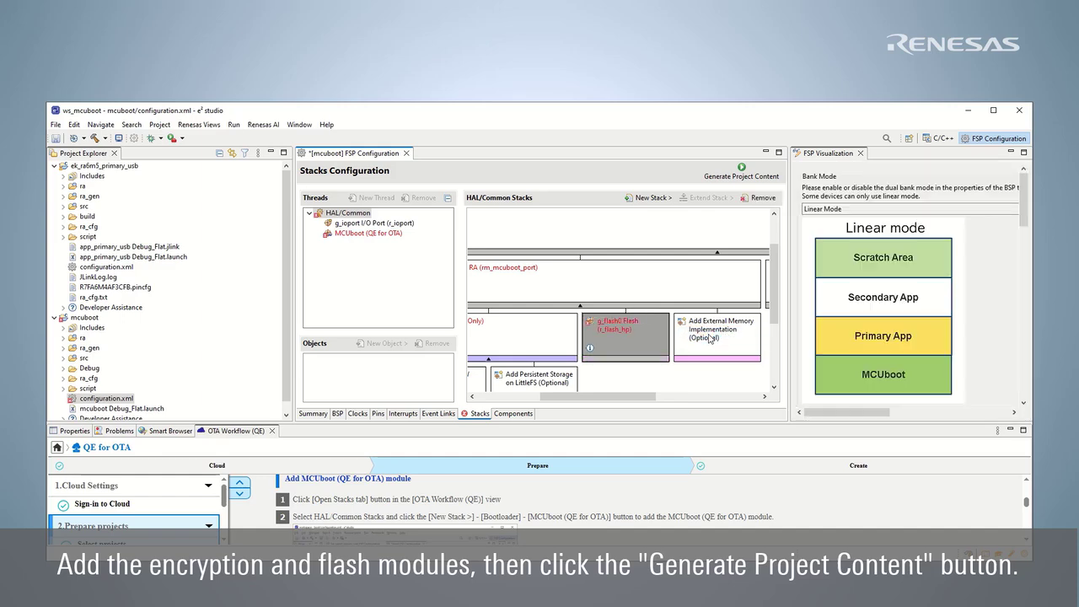
# Save the configuration and generate the mcuboot project content.
pyautogui.moveTo(604, 396); pyautogui.dragTo(601, 396)
pyautogui.click(735, 176)
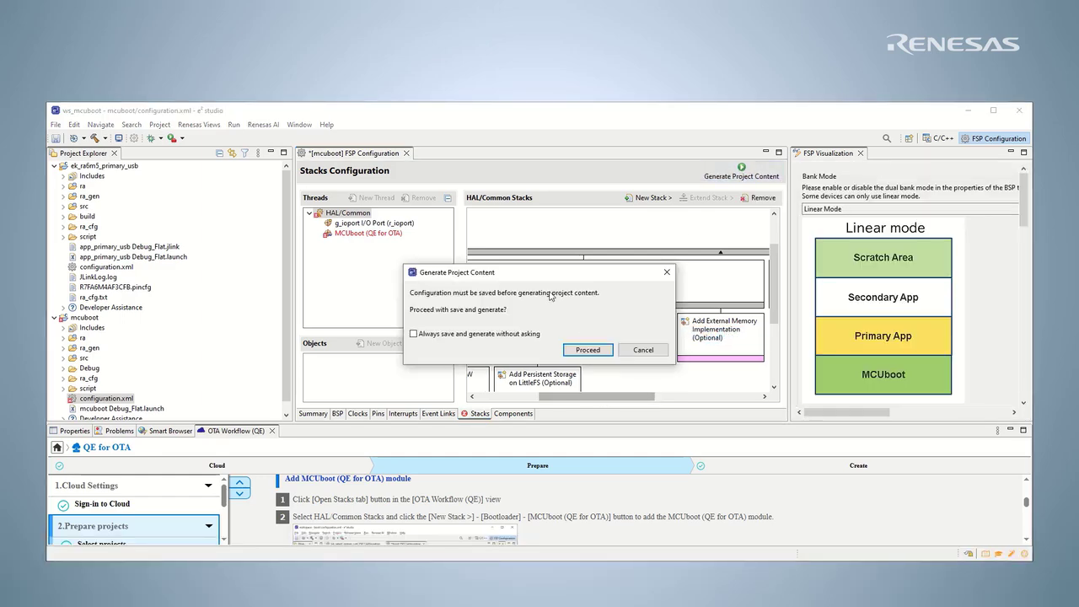
pyautogui.click(604, 352)
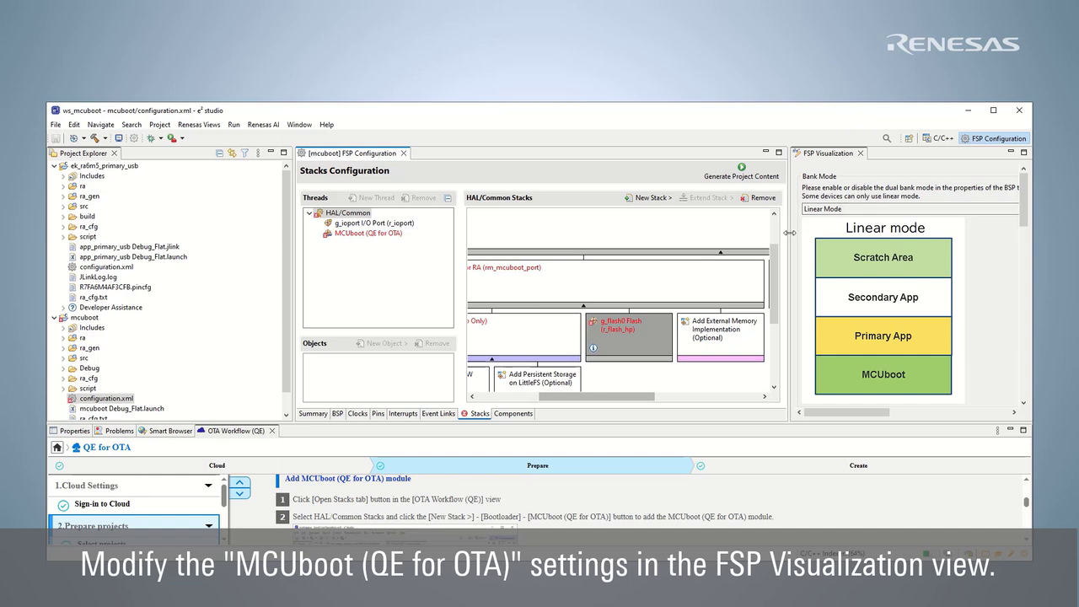
# Set the MCUboot stack's Upgrade Mode to Overwrite Only.
pyautogui.moveTo(789, 237); pyautogui.dragTo(585, 245)
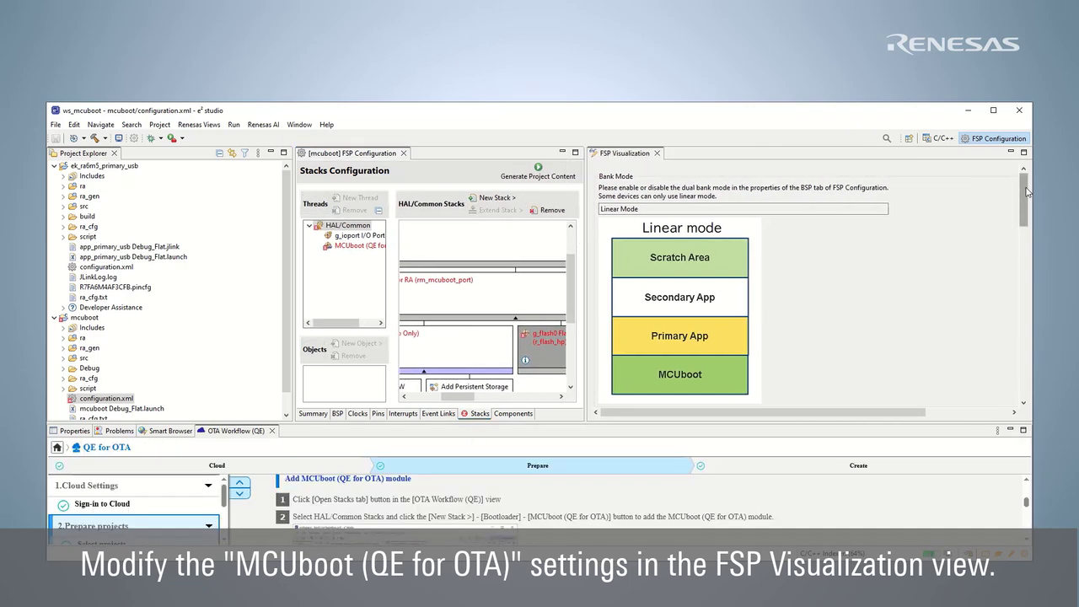
pyautogui.moveTo(1025, 193); pyautogui.dragTo(1025, 232)
pyautogui.click(722, 256)
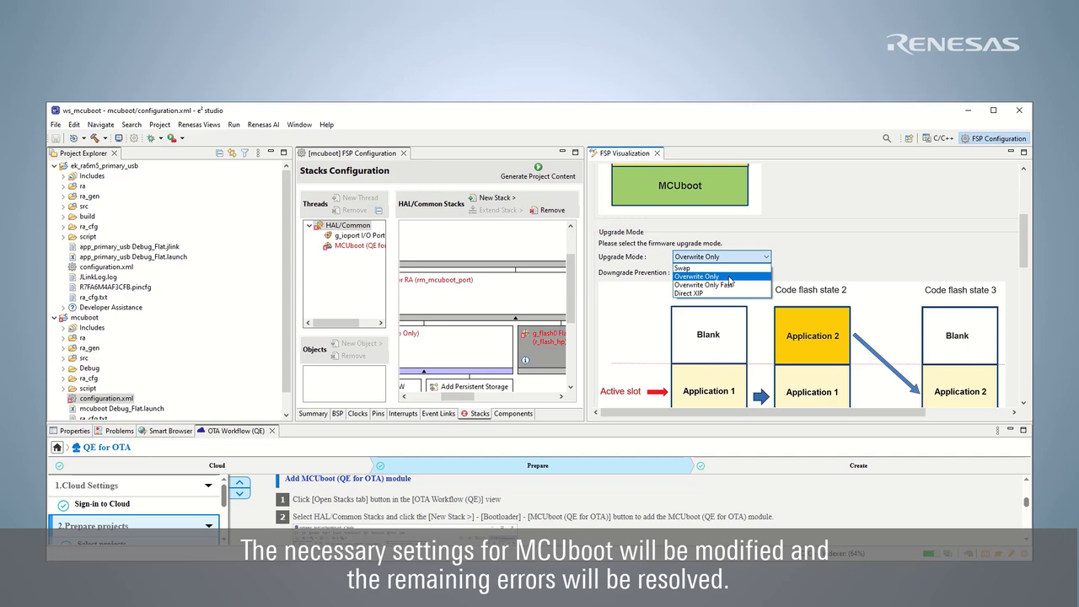
pyautogui.click(729, 277)
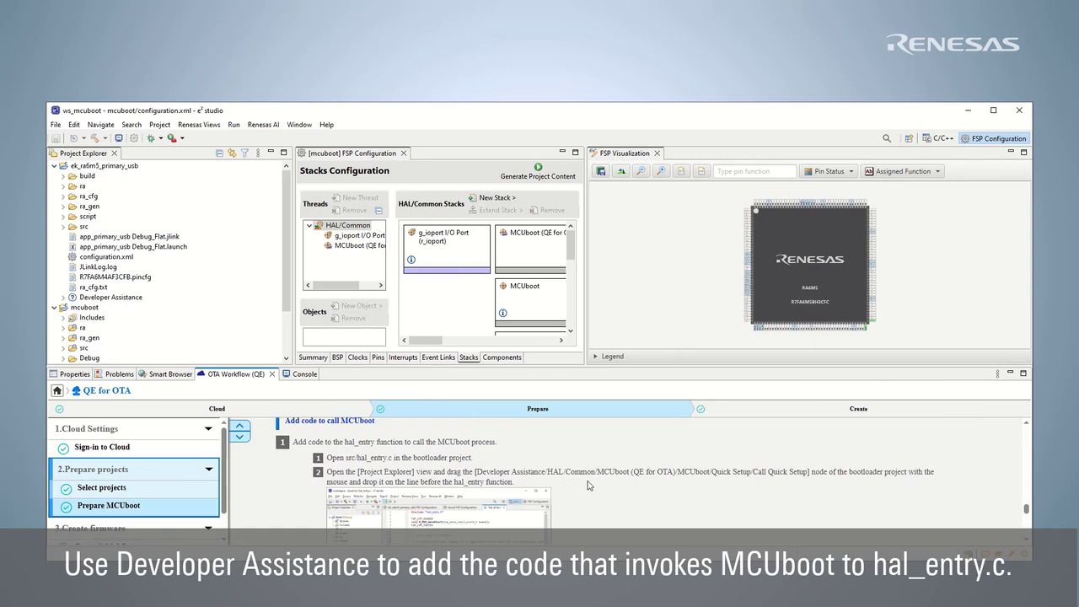
# Open mcuboot's src/hal_entry.c and insert blank lines after line 6.
pyautogui.click(54, 166)
pyautogui.click(63, 217)
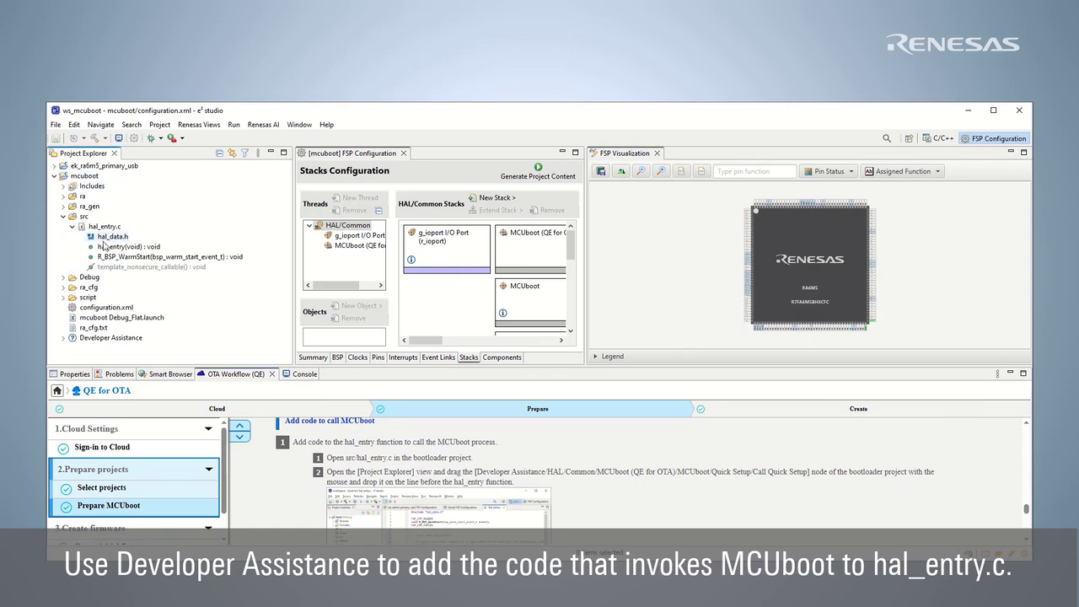
pyautogui.doubleClick(105, 226)
pyautogui.click(409, 210)
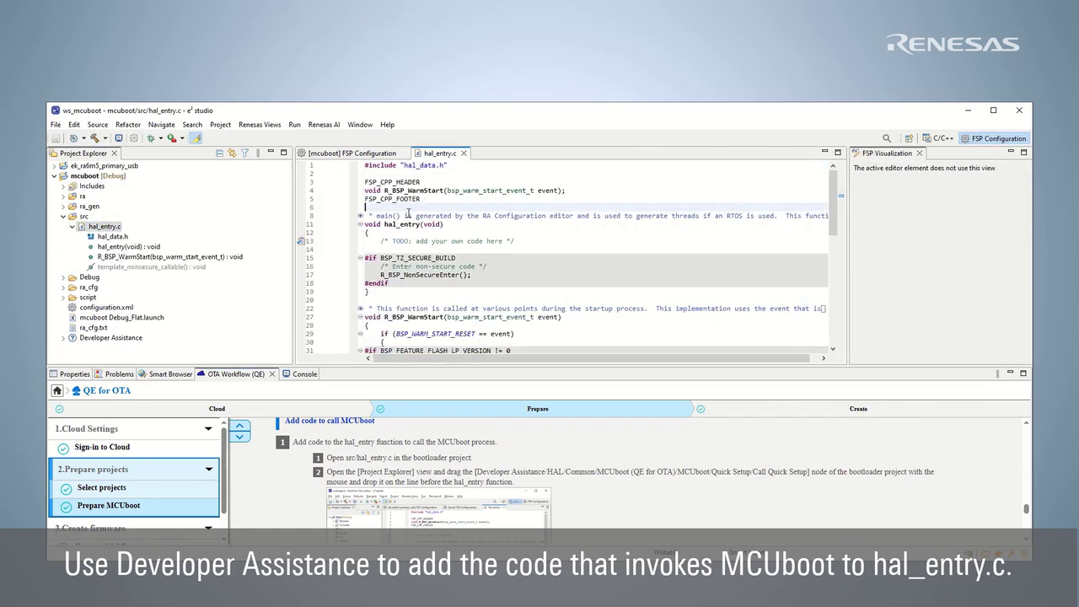
pyautogui.press('Return')
pyautogui.press('Return')
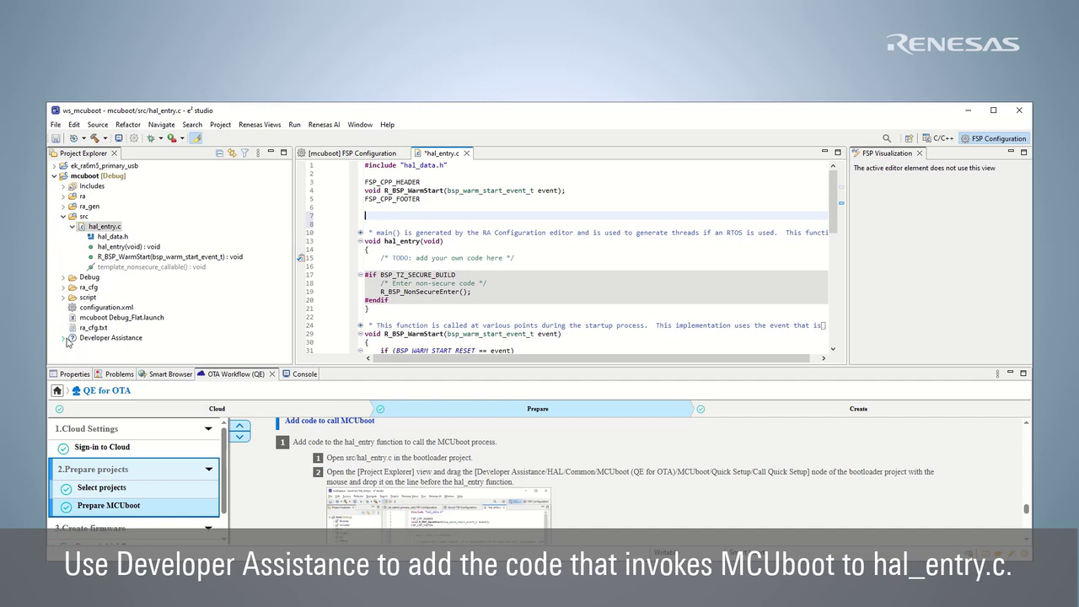
# Insert the Developer Assistance MCUboot Call Quick Setup snippet at line 7.
pyautogui.click(64, 338)
pyautogui.click(82, 358)
pyautogui.click(100, 338)
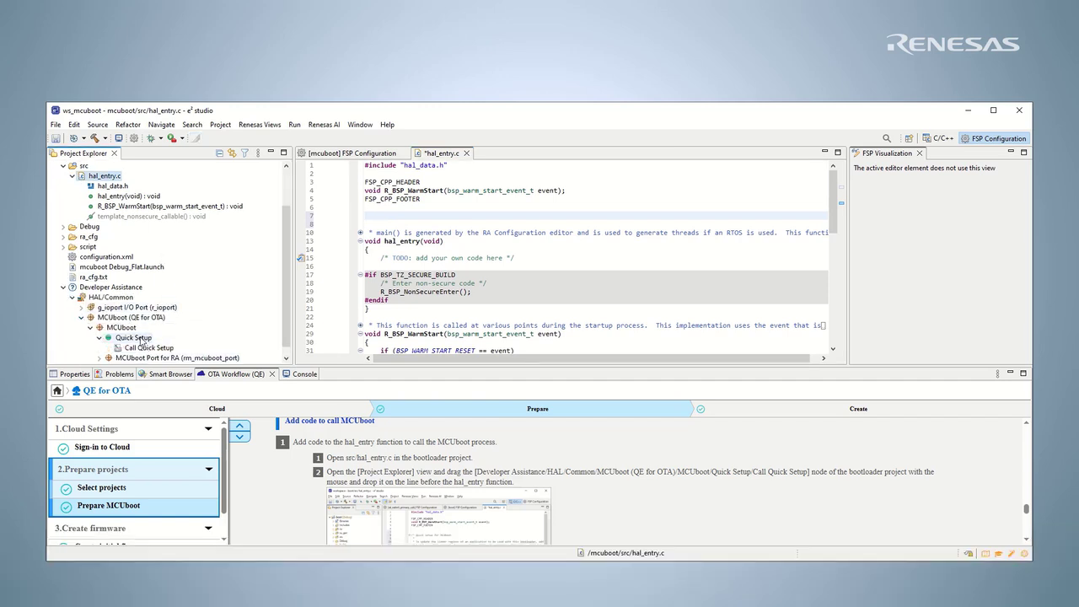
pyautogui.click(168, 339)
pyautogui.moveTo(386, 217); pyautogui.dragTo(386, 217)
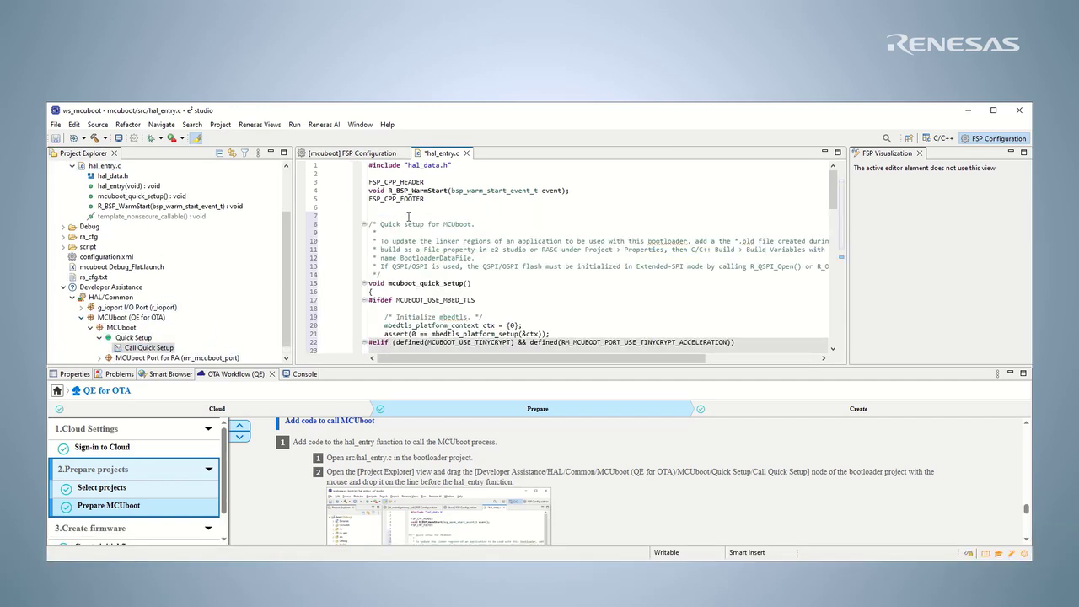
# Add a mcuboot_quick_setup(); call inside the hal_entry function.
pyautogui.scroll(-1, 421, 253)
pyautogui.moveTo(389, 257); pyautogui.dragTo(474, 257)
pyautogui.hotkey('ctrl', 'c')
pyautogui.scroll(-12, 478, 257)
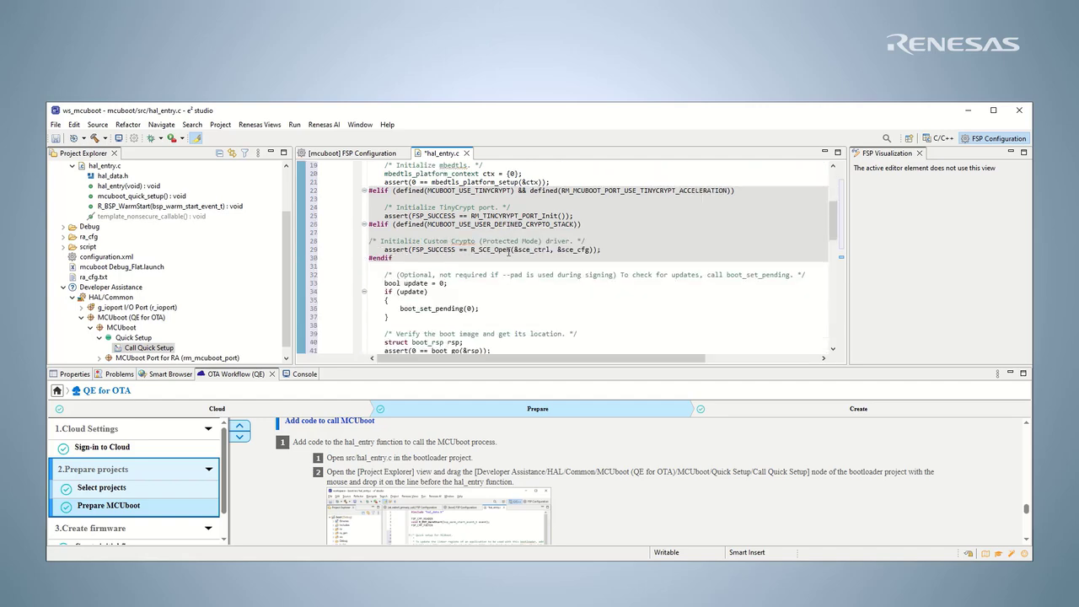
pyautogui.hotkey('ctrl', 'v')
pyautogui.write(';')
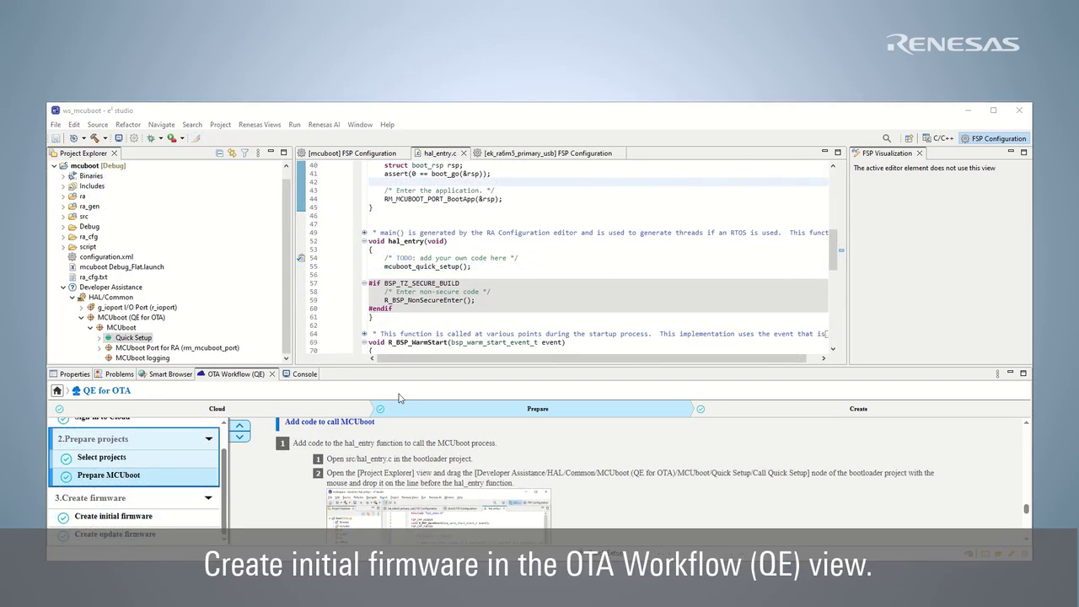
# Create version 1.0.0 initial firmware using Python312's python.exe, generating new signing keys.
pyautogui.click(122, 517)
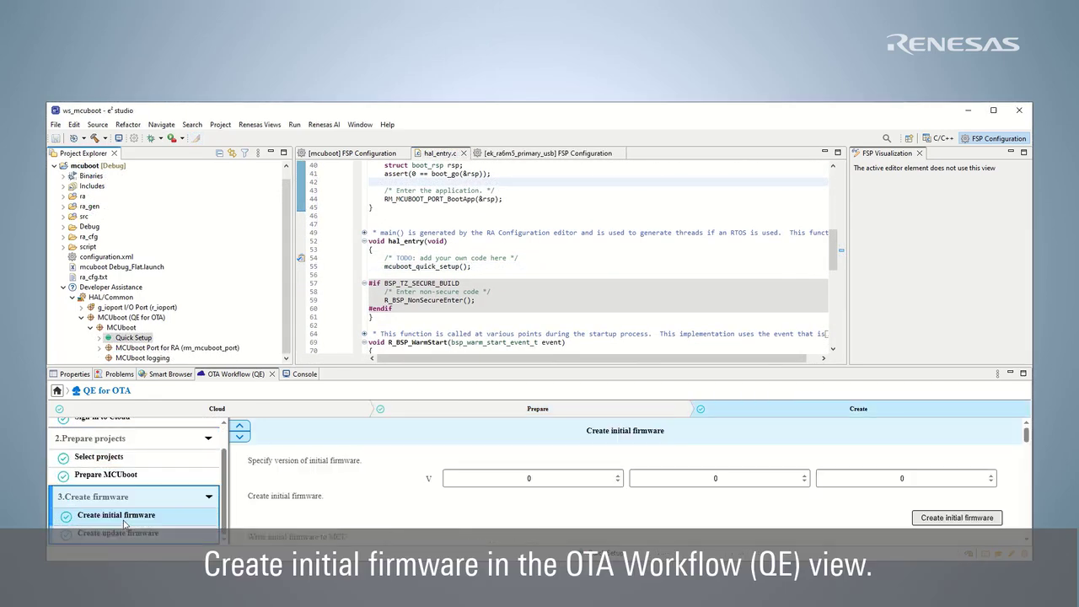
pyautogui.click(620, 477)
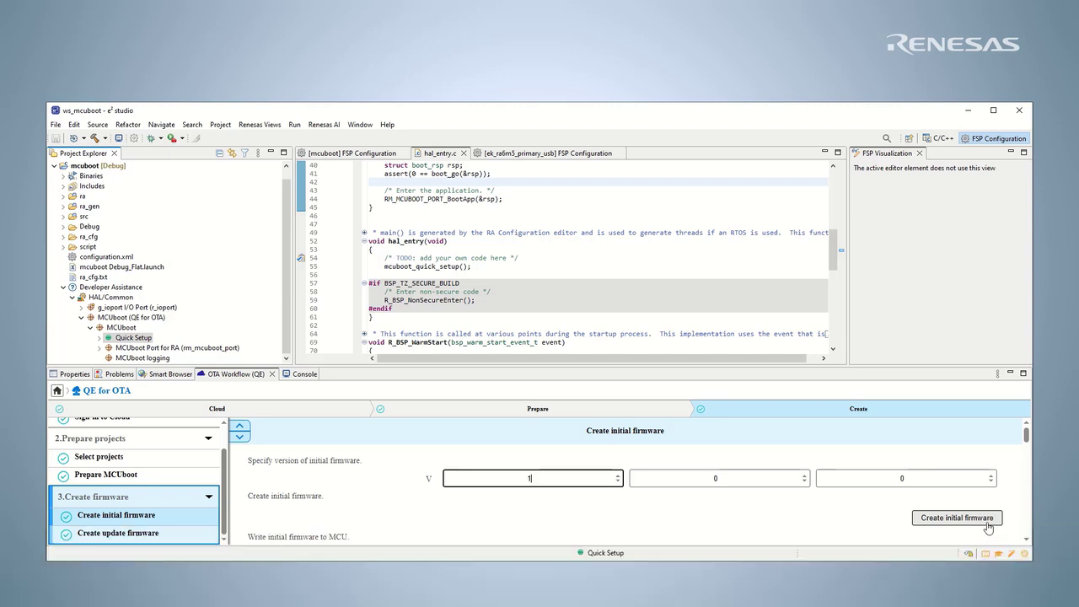
pyautogui.click(968, 519)
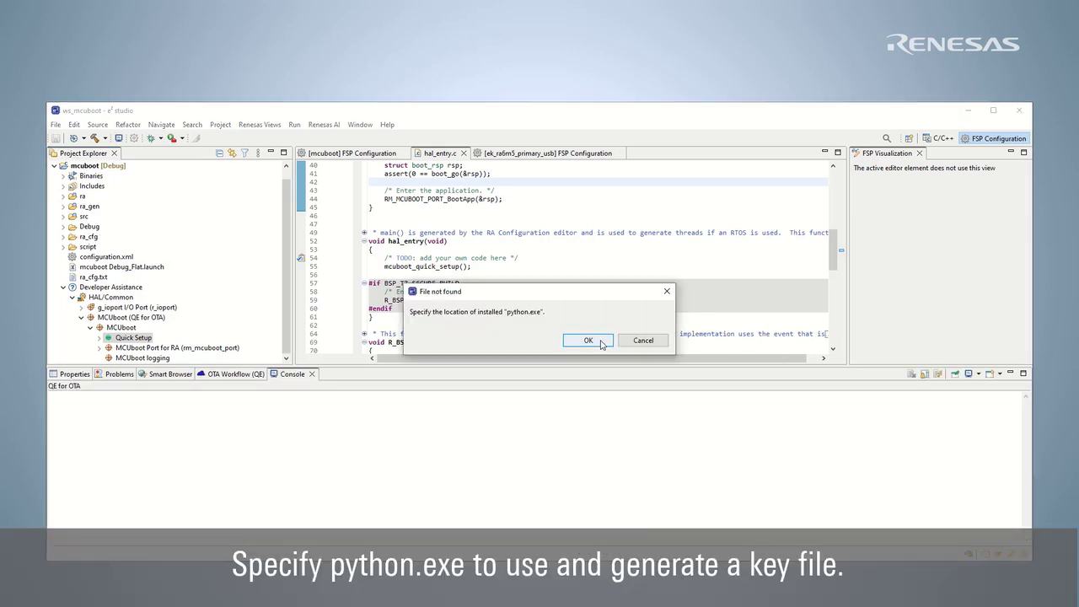
pyautogui.click(600, 341)
pyautogui.click(224, 294)
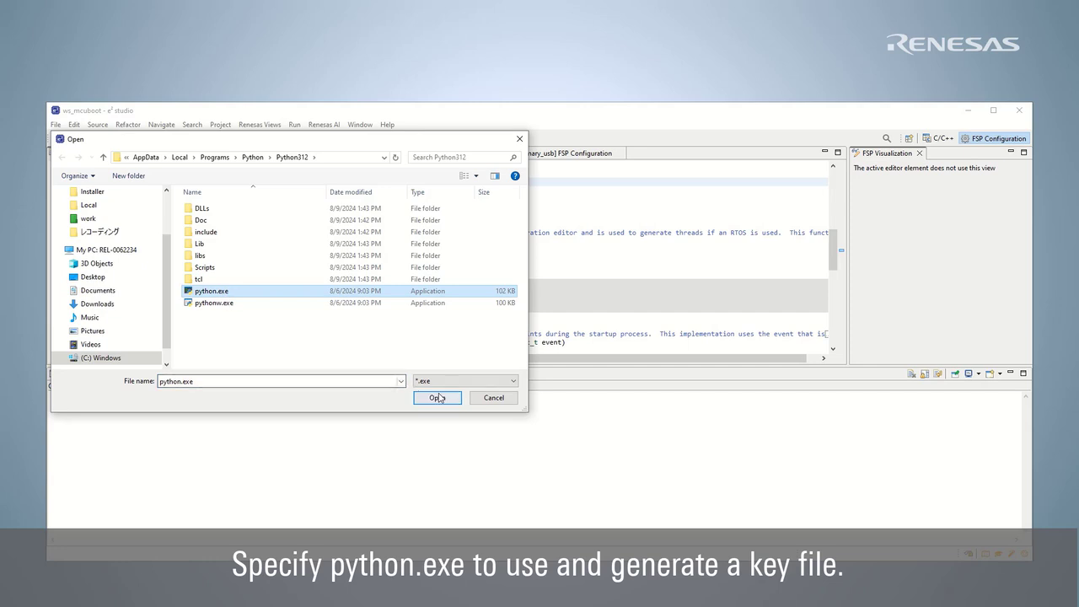
pyautogui.click(439, 397)
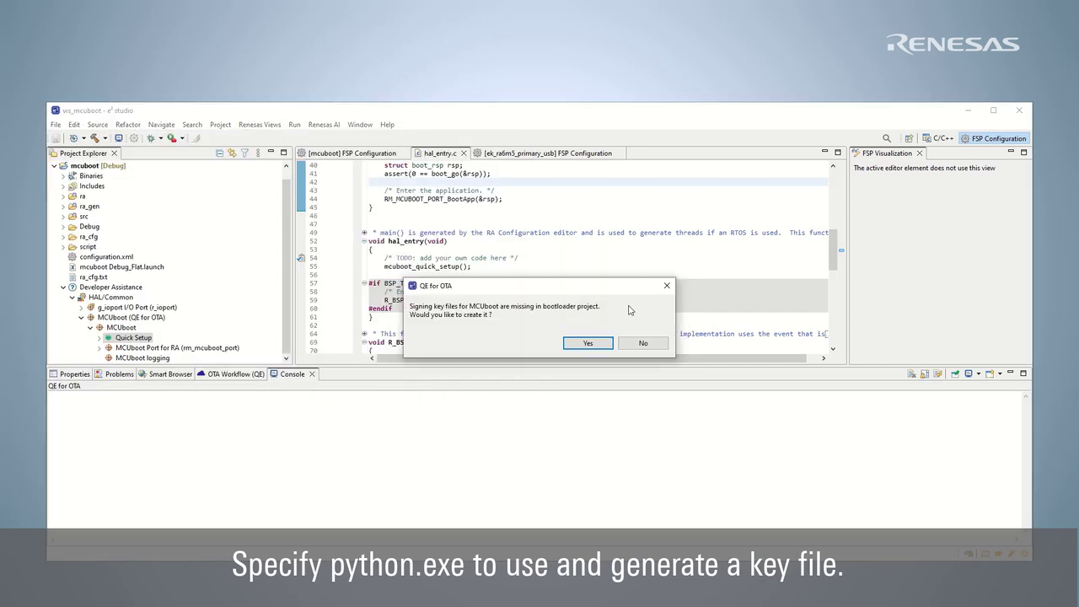
pyautogui.click(600, 345)
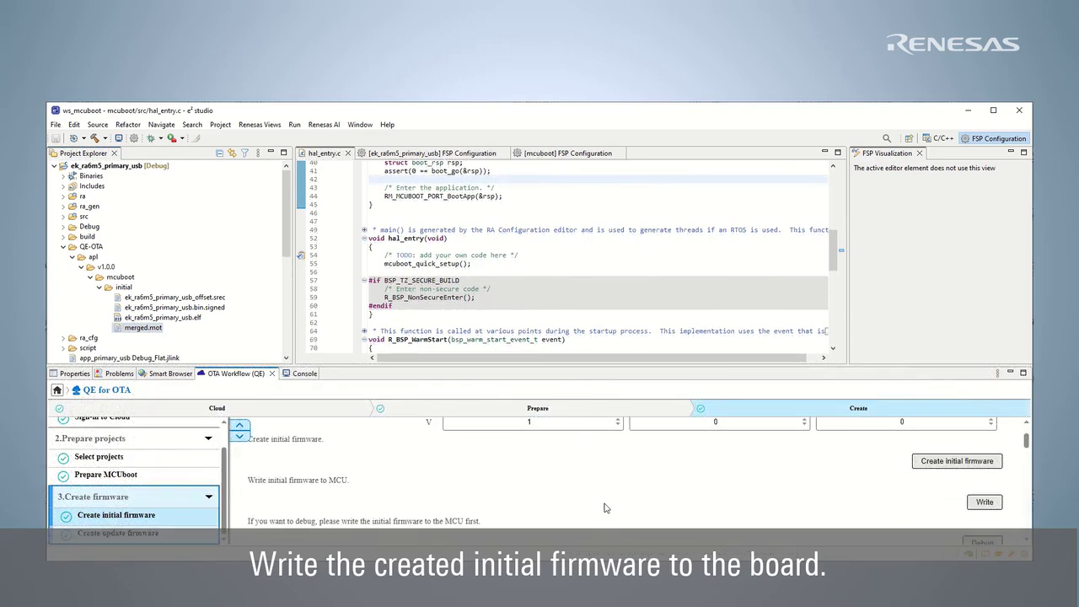
# Flash the initial firmware to the EK-RA6M5 over J-Link with the RFP CLI.
pyautogui.click(985, 502)
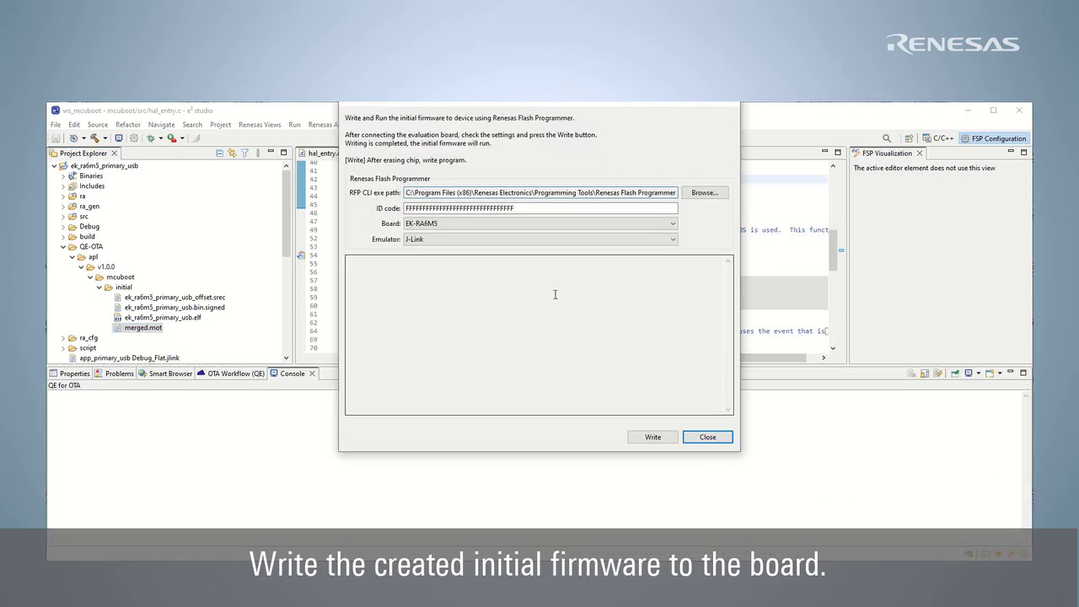
pyautogui.moveTo(525, 108); pyautogui.dragTo(501, 158)
pyautogui.moveTo(604, 247); pyautogui.dragTo(660, 250)
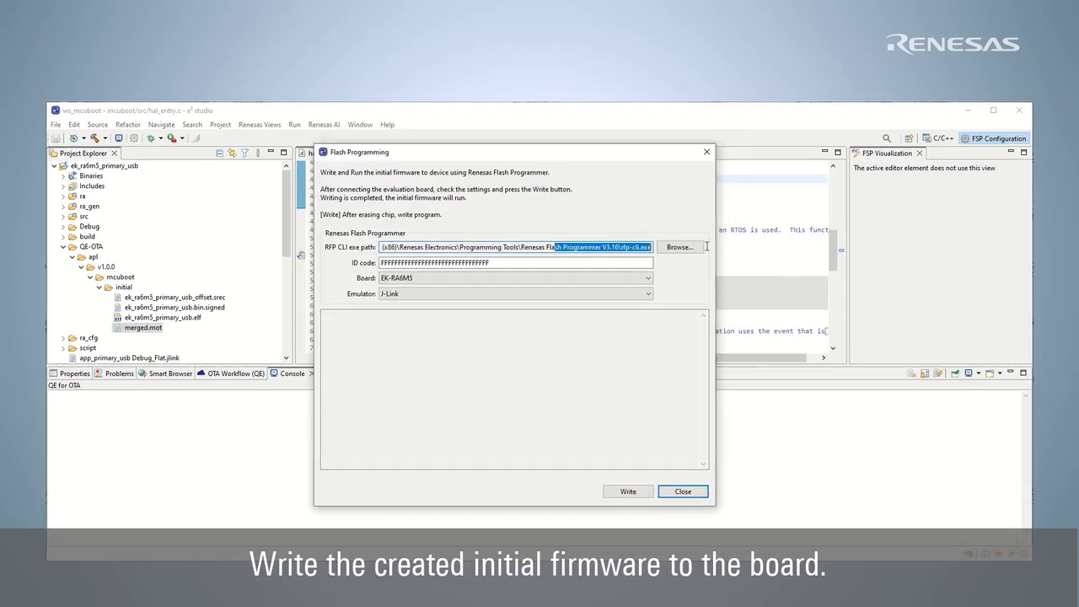
pyautogui.click(648, 251)
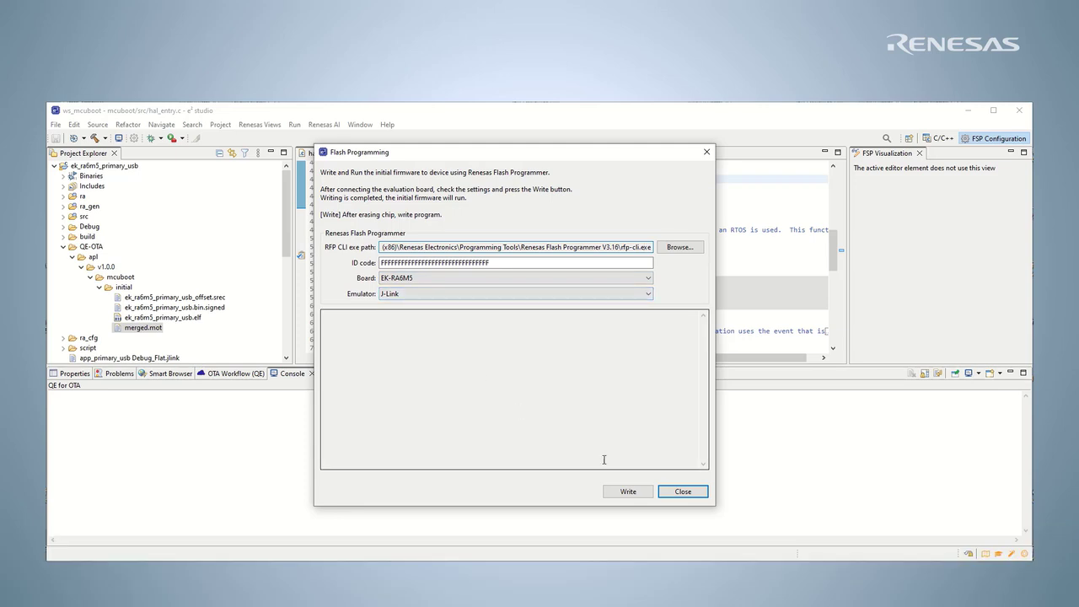
pyautogui.click(645, 496)
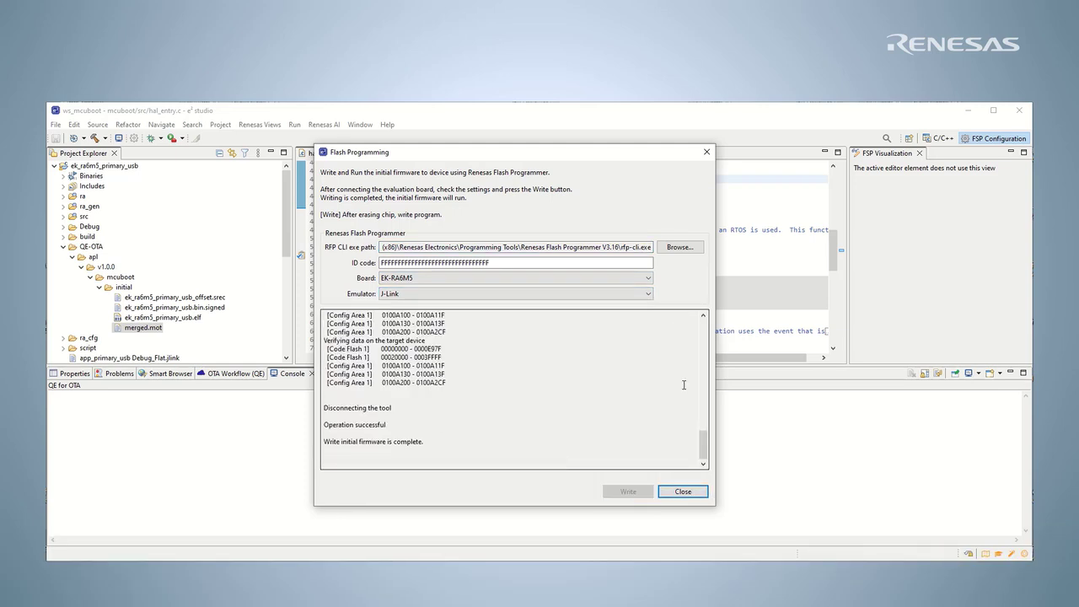
pyautogui.click(683, 493)
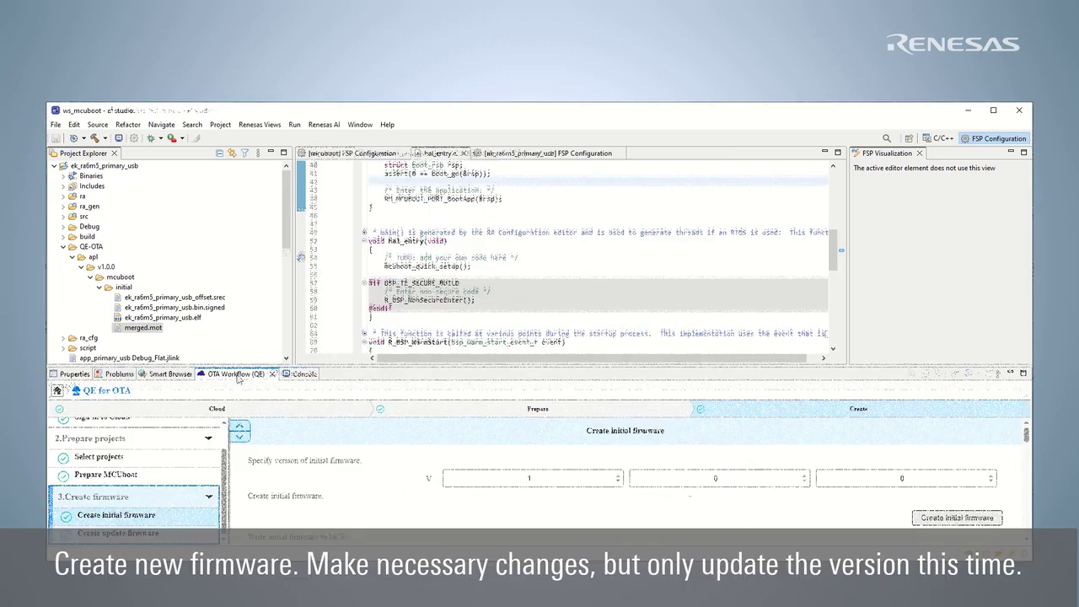
# Build the update firmware as version 1.1.0 and show its signed images under QE-OTA/apl/v1.1.0.
pyautogui.click(118, 533)
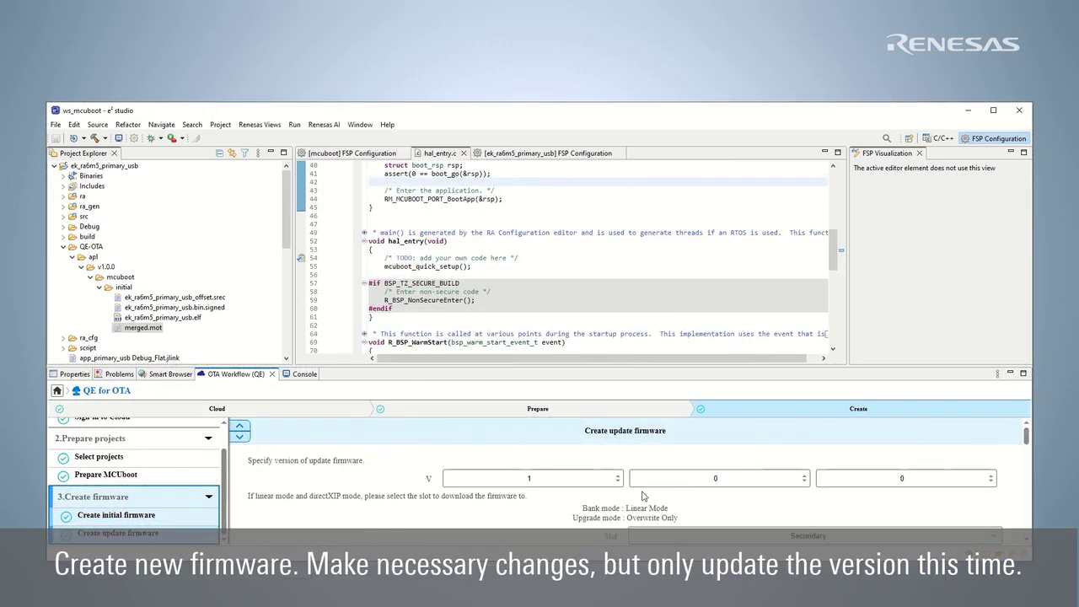
pyautogui.click(805, 475)
pyautogui.scroll(-2, 1000, 486)
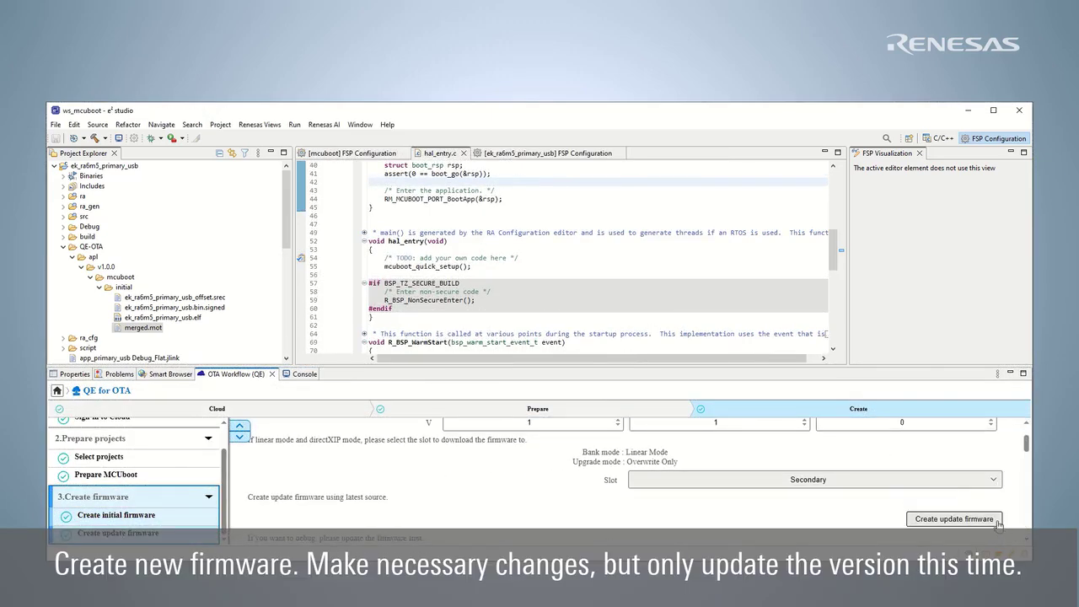
pyautogui.click(997, 522)
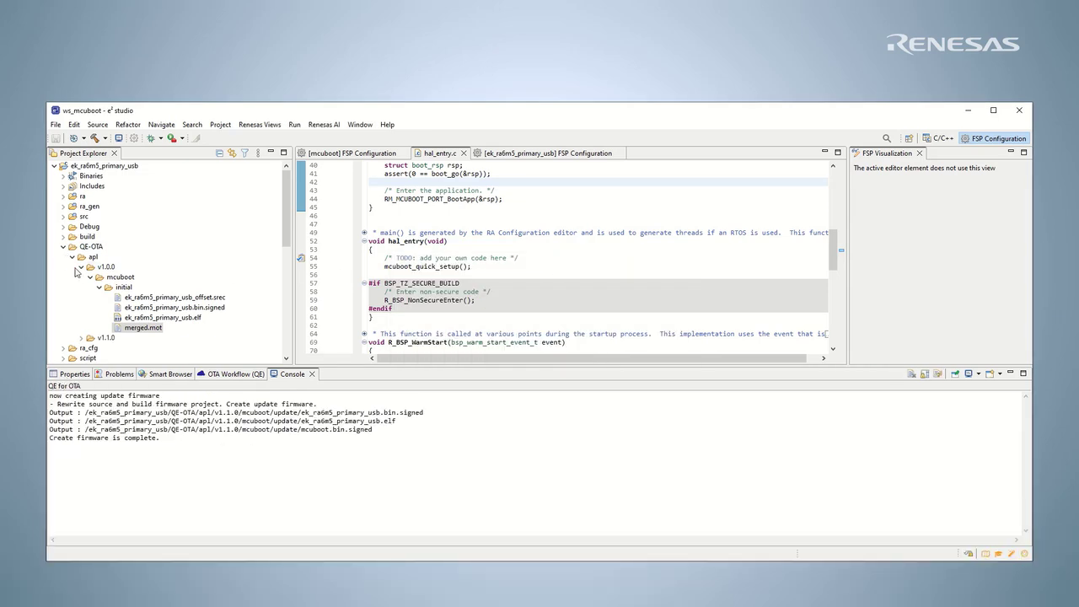
pyautogui.click(81, 267)
pyautogui.click(81, 277)
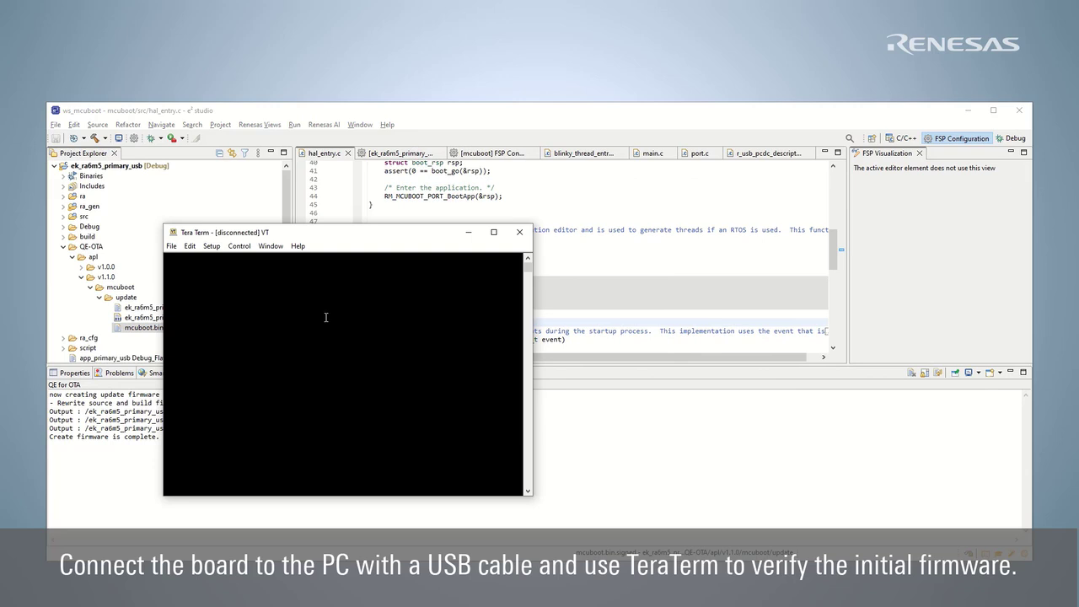
# Connect Tera Term to the board over serial COM9 and enter 1 then 2 to view image slot info.
pyautogui.click(172, 246)
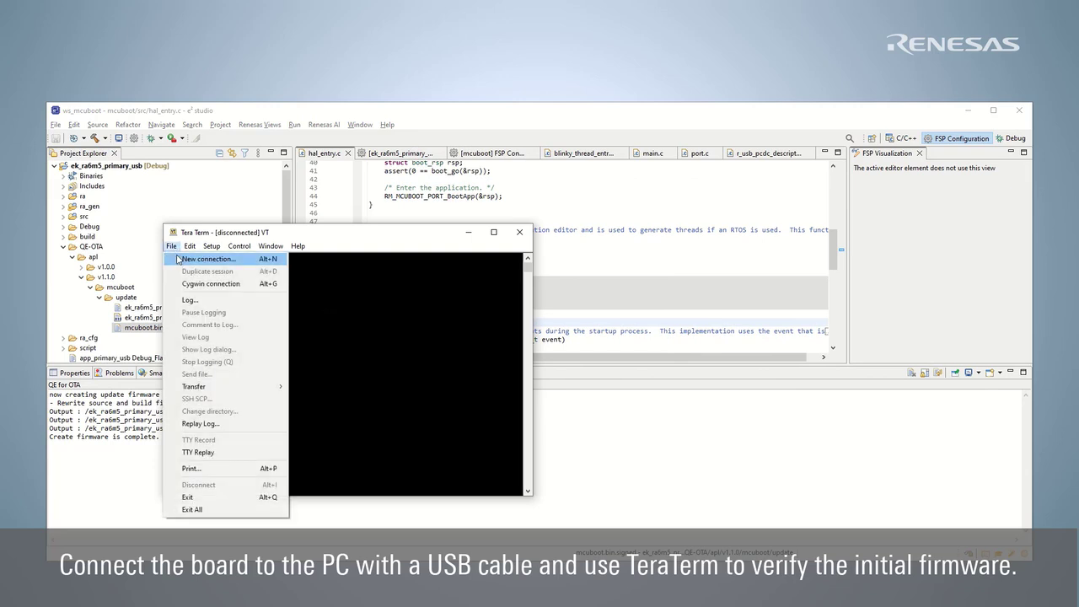
pyautogui.click(243, 263)
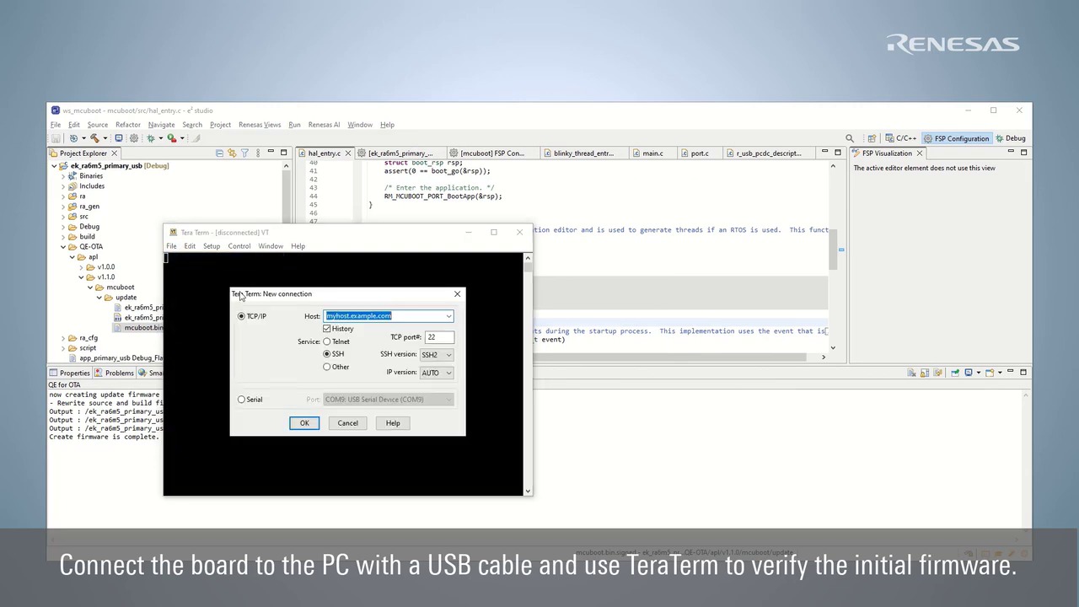
pyautogui.click(249, 402)
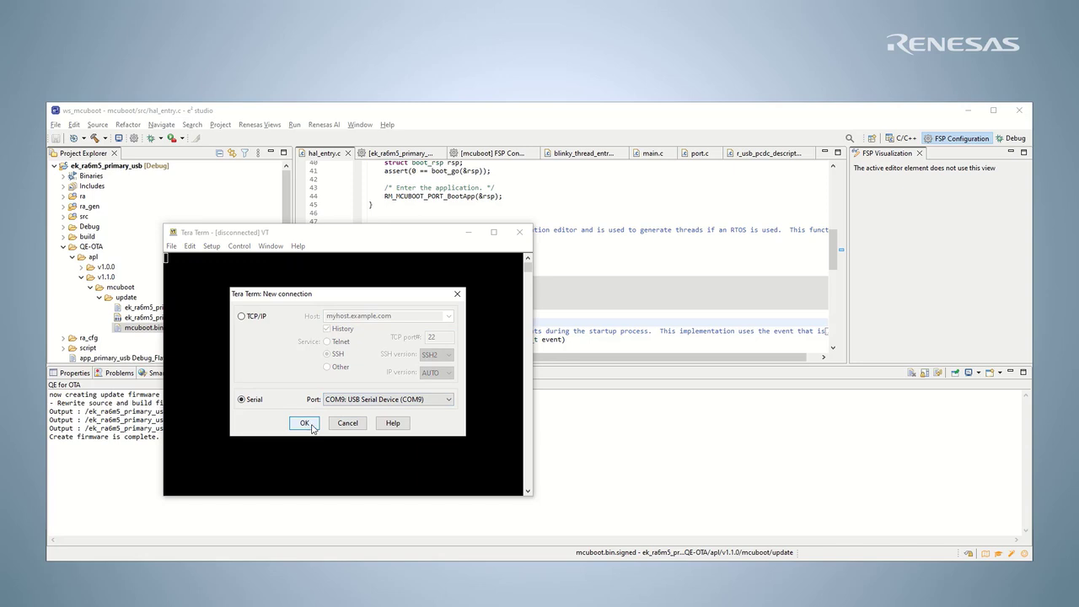
pyautogui.click(304, 423)
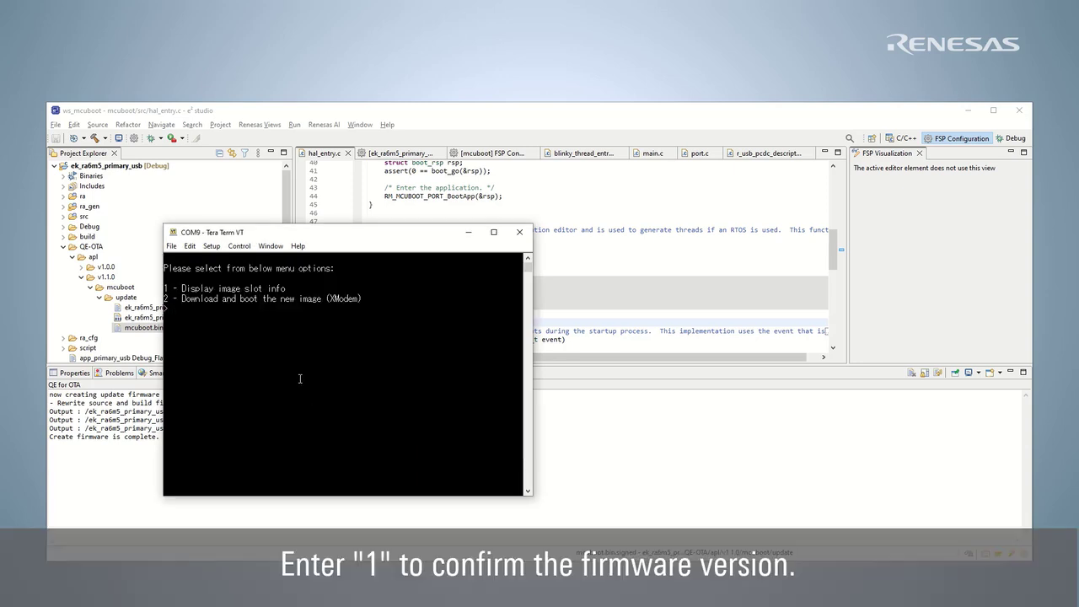
pyautogui.write('1')
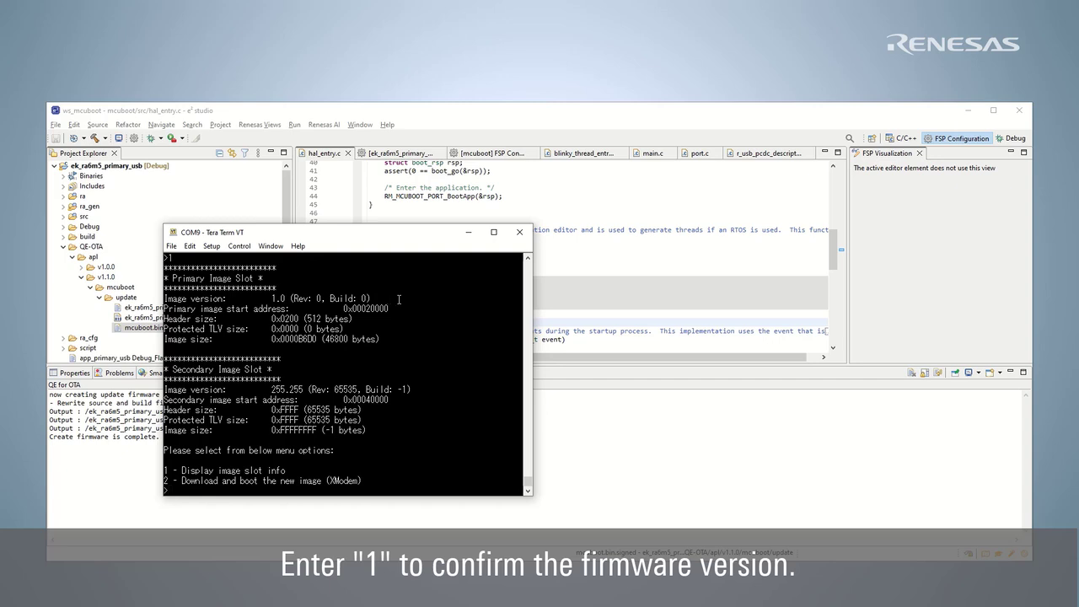
pyautogui.write('2')
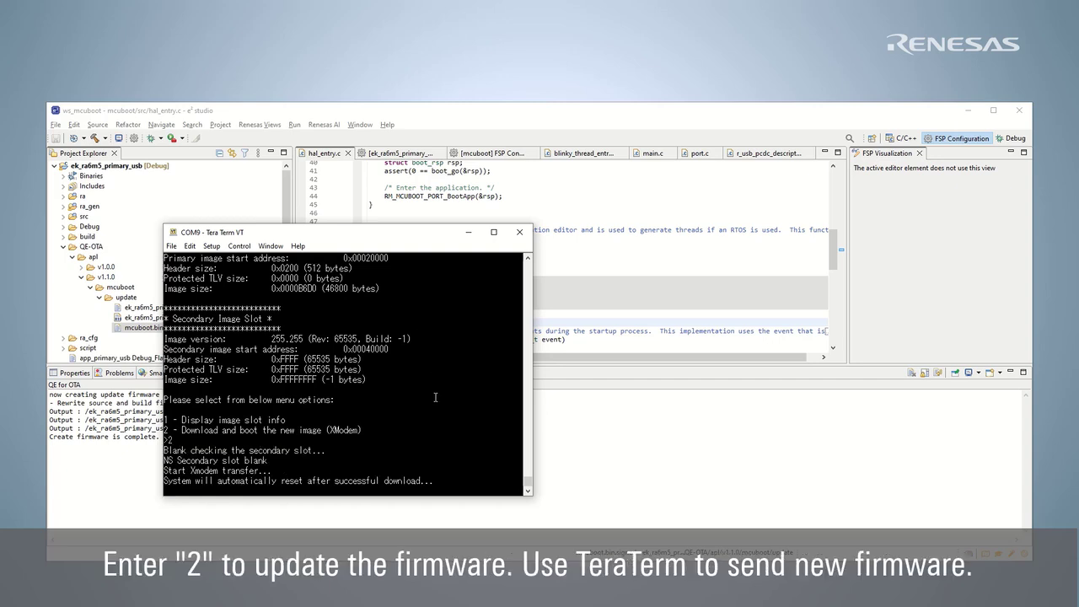
# Start an XMODEM Send transfer to choose mcuboot.bin.signed for sending.
pyautogui.click(171, 247)
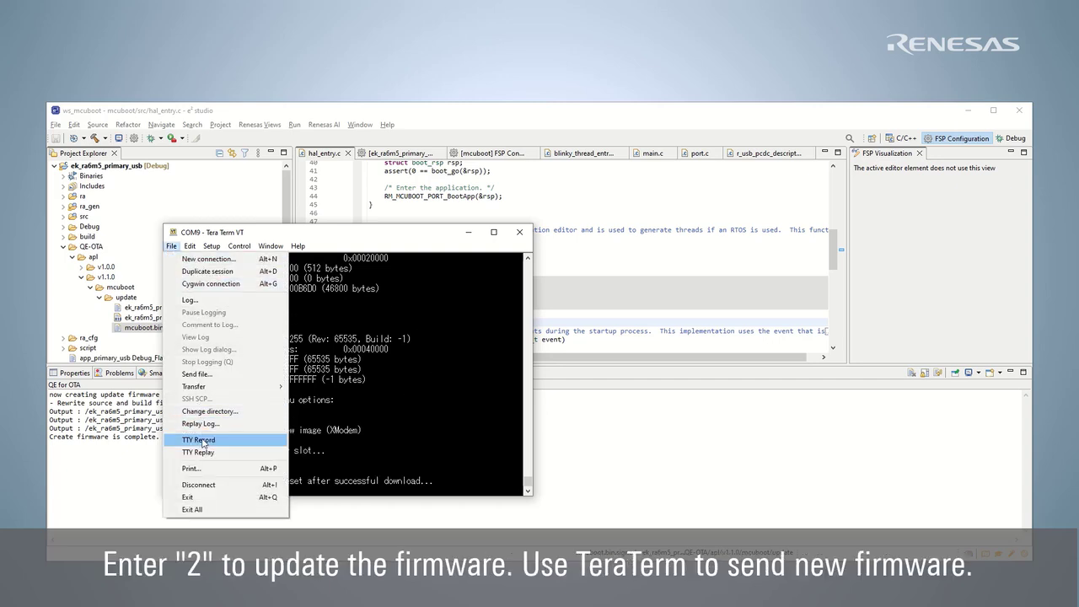
pyautogui.moveTo(247, 390)
pyautogui.moveTo(338, 399)
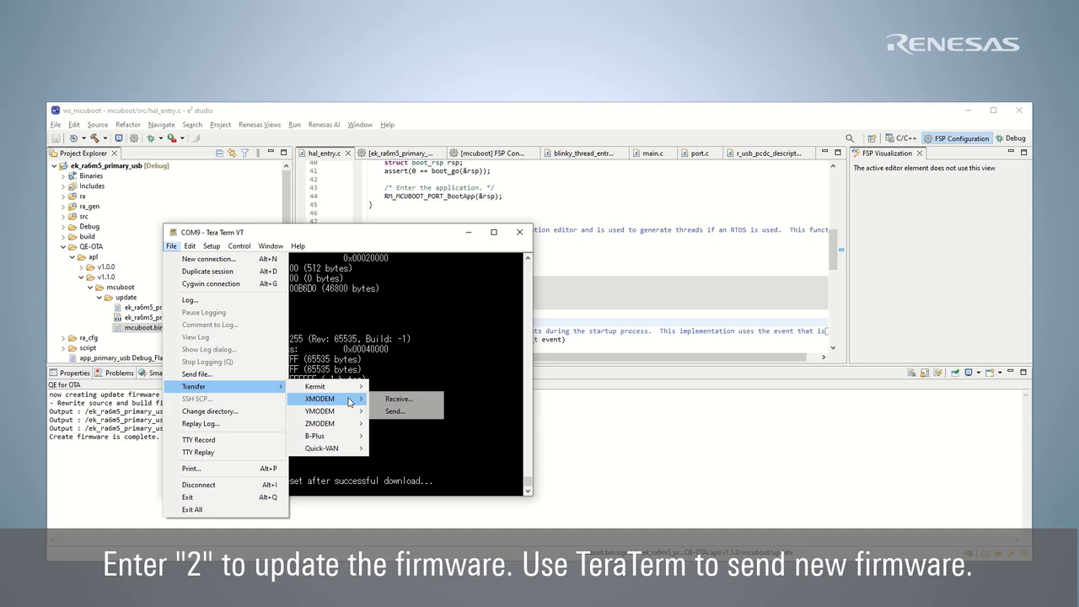
pyautogui.click(427, 419)
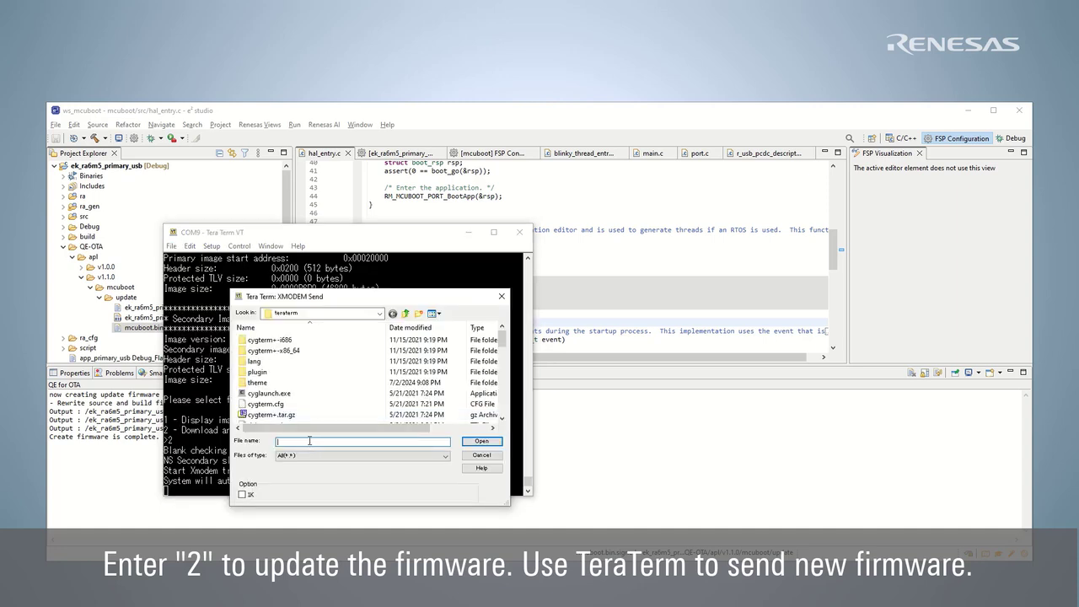